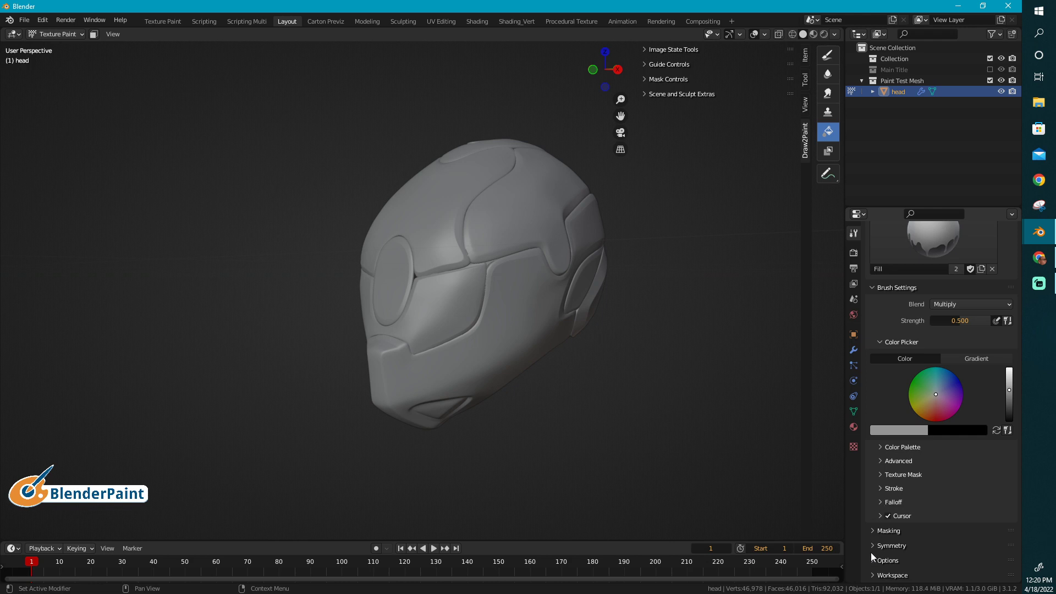
Step: Enable the cavity mask in the Fill brush's masking settings and expand its curve
click(874, 530)
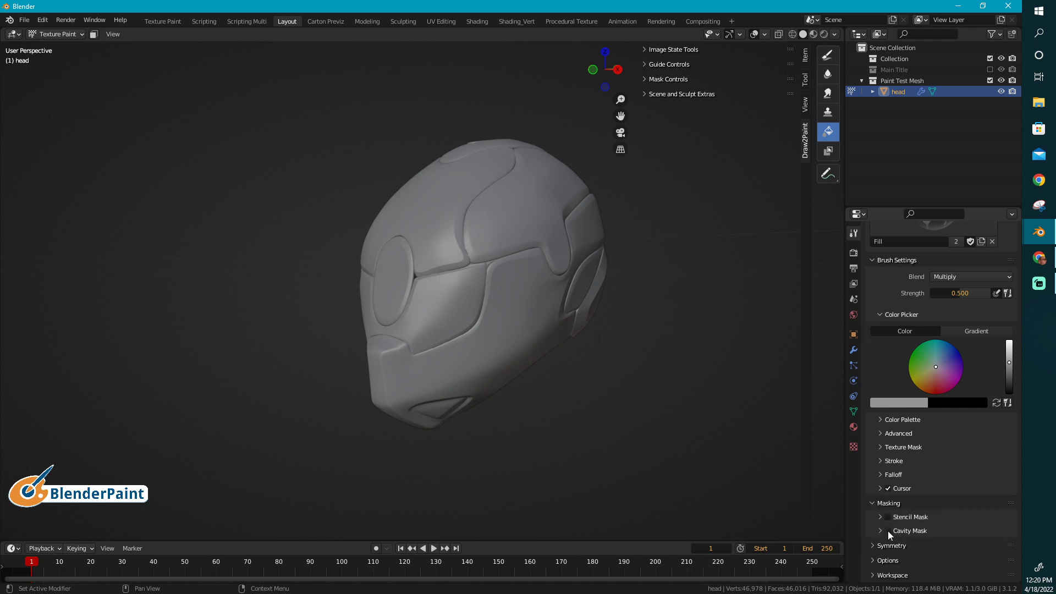
click(887, 530)
click(880, 531)
Step: Invert the cavity mask curve to run from high to low, and add a midpoint at X 0.39847, Y 0.38125
scroll(883, 536, down, 5)
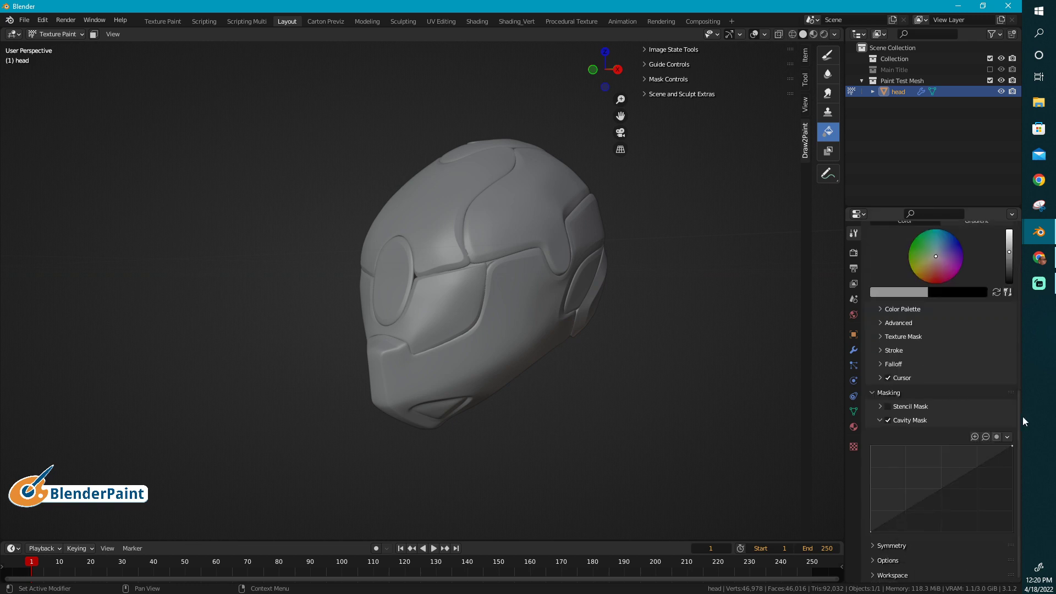
drag(1012, 446, 1012, 532)
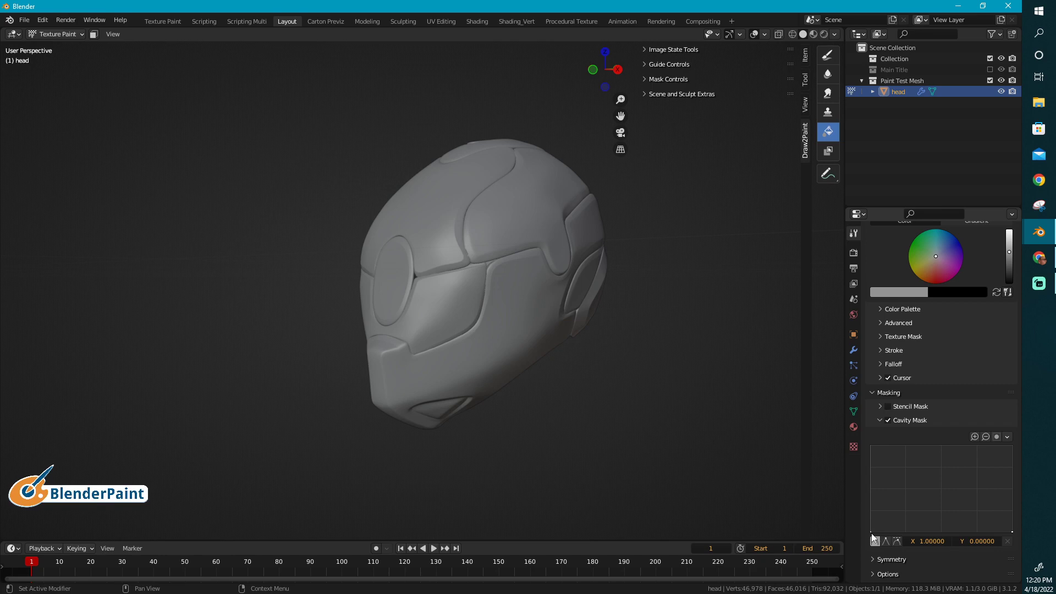
drag(871, 532, 873, 446)
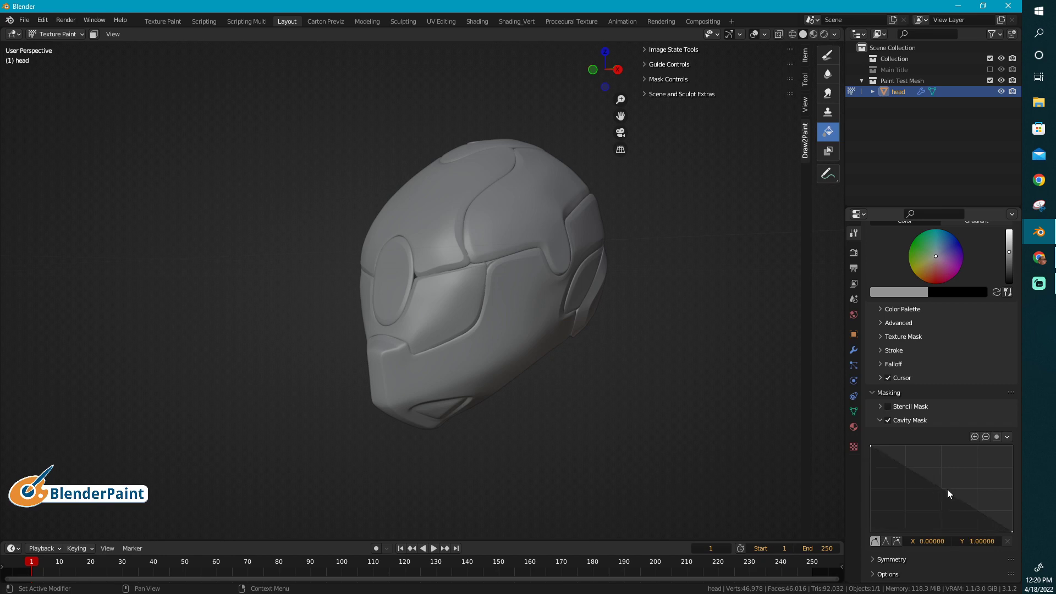
drag(939, 489, 927, 499)
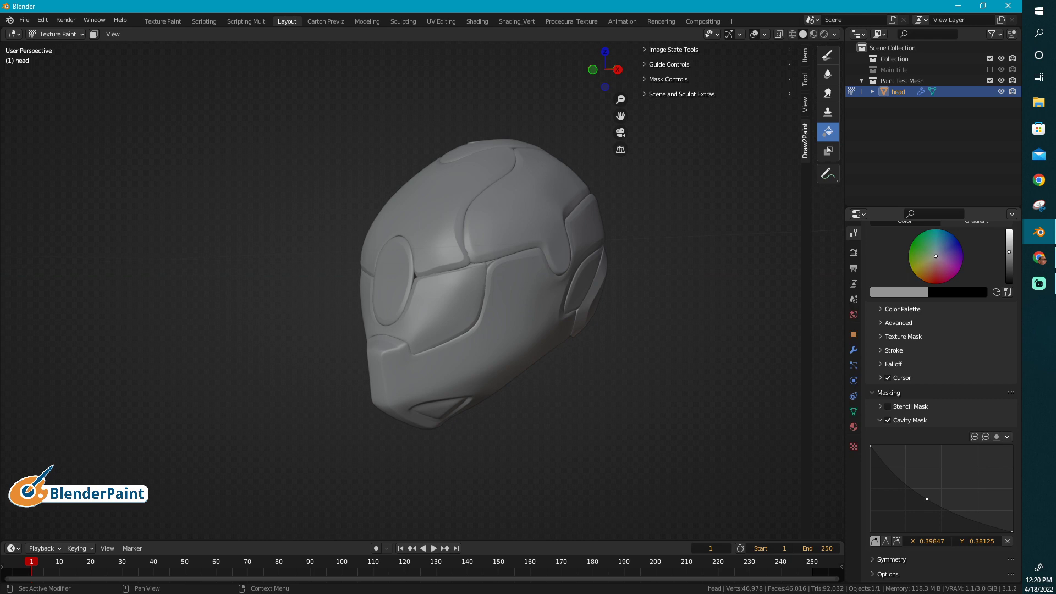
Step: Darken the head from a front three-quarter view with repeated cavity-masked Multiply fills
mouse_move(460, 274)
middle_down()
mouse_move(552, 279)
mouse_move(500, 271)
middle_up()
key(e)
click(483, 279)
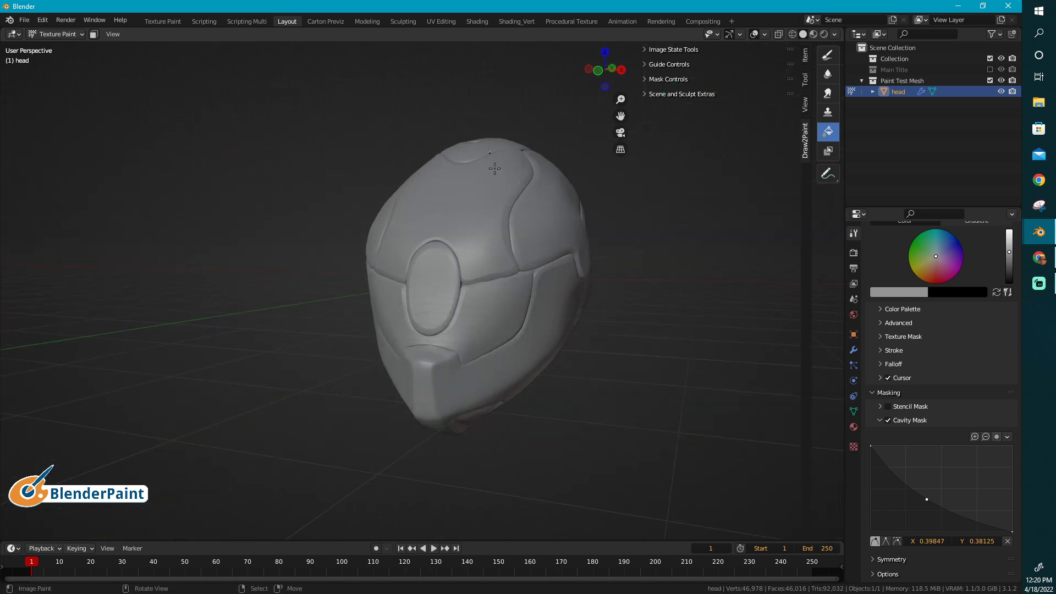
mouse_move(495, 169)
mouse_down()
mouse_move(492, 541)
mouse_move(489, 513)
mouse_up()
mouse_move(470, 137)
mouse_down()
mouse_move(472, 513)
mouse_move(480, 506)
mouse_up()
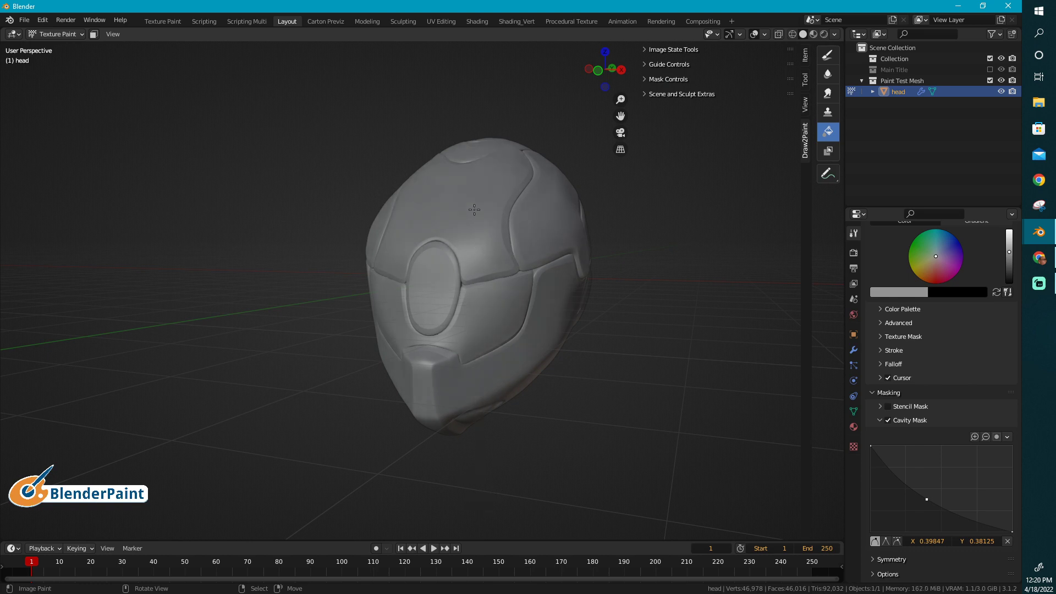
drag(474, 209, 505, 428)
mouse_move(478, 153)
mouse_down()
mouse_move(478, 482)
mouse_move(513, 428)
mouse_up()
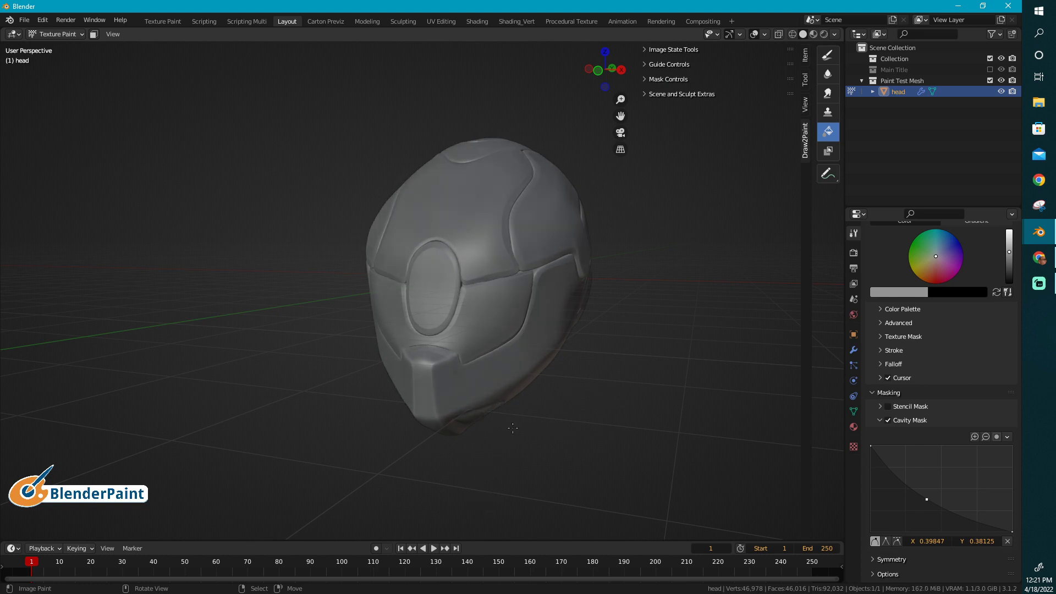
Step: Add another cavity-masked Multiply fill to the head after turning it to a closer view
middle_drag(513, 428, 510, 221)
scroll(625, 336, up, 5)
middle_drag(553, 280, 496, 349)
drag(589, 257, 571, 455)
middle_drag(597, 420, 626, 350)
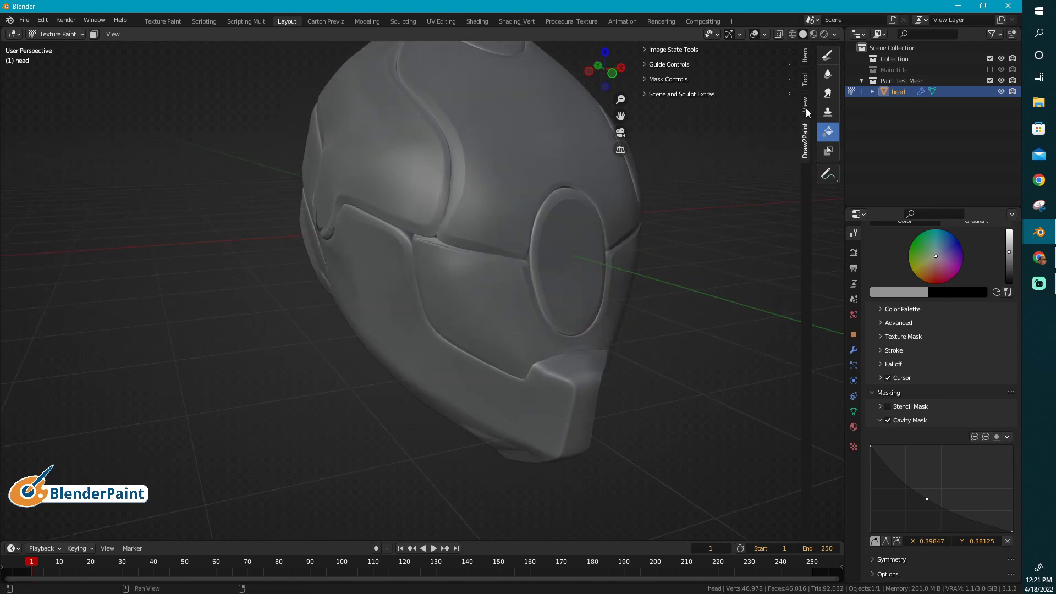
Step: Examine the Cavity option in the viewport shading settings and inspect the painted panel edges
click(834, 34)
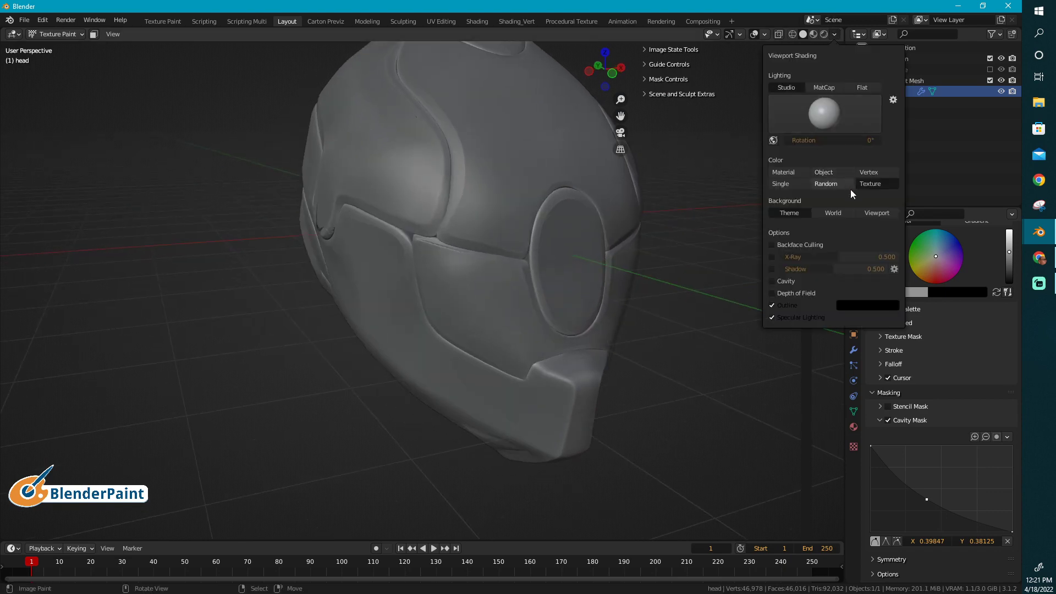
click(773, 281)
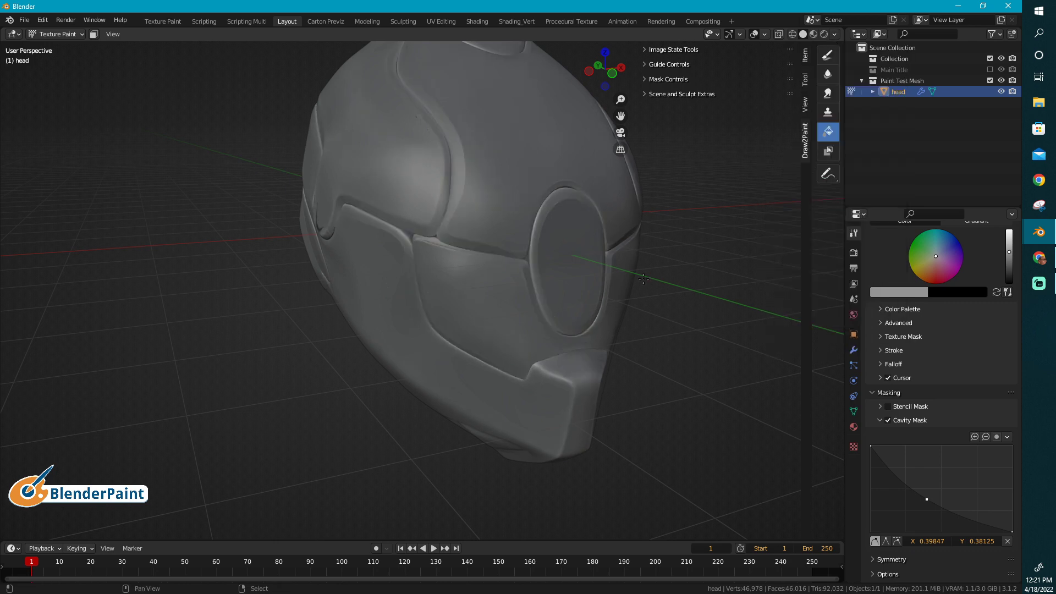
middle_drag(654, 308, 615, 307)
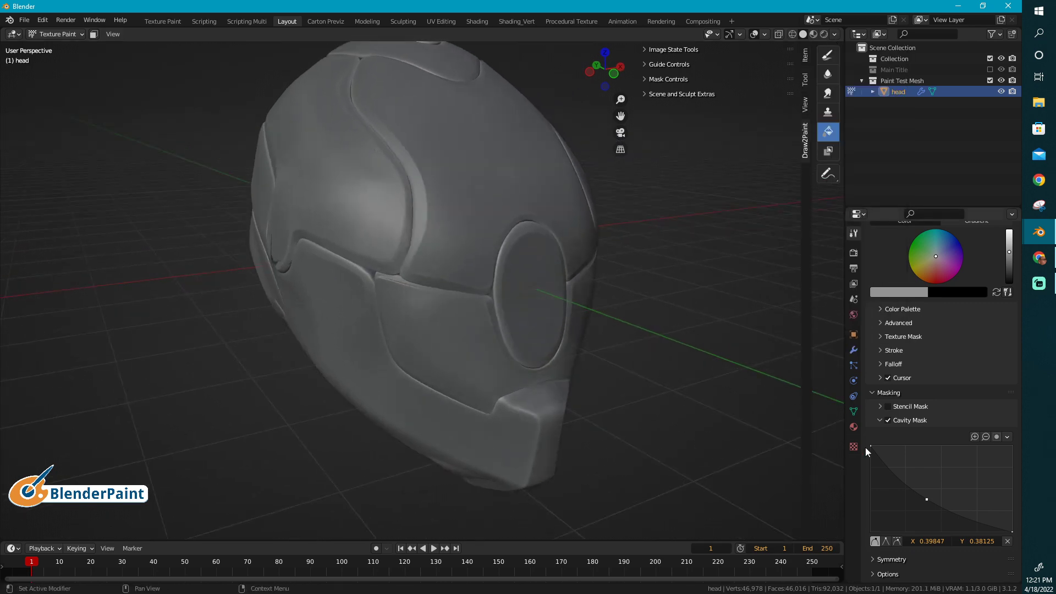
Step: Lower the cavity curve's midpoint to X 0.27586, Y 0.20000 and fill the head with the adjusted mask
drag(928, 501, 908, 514)
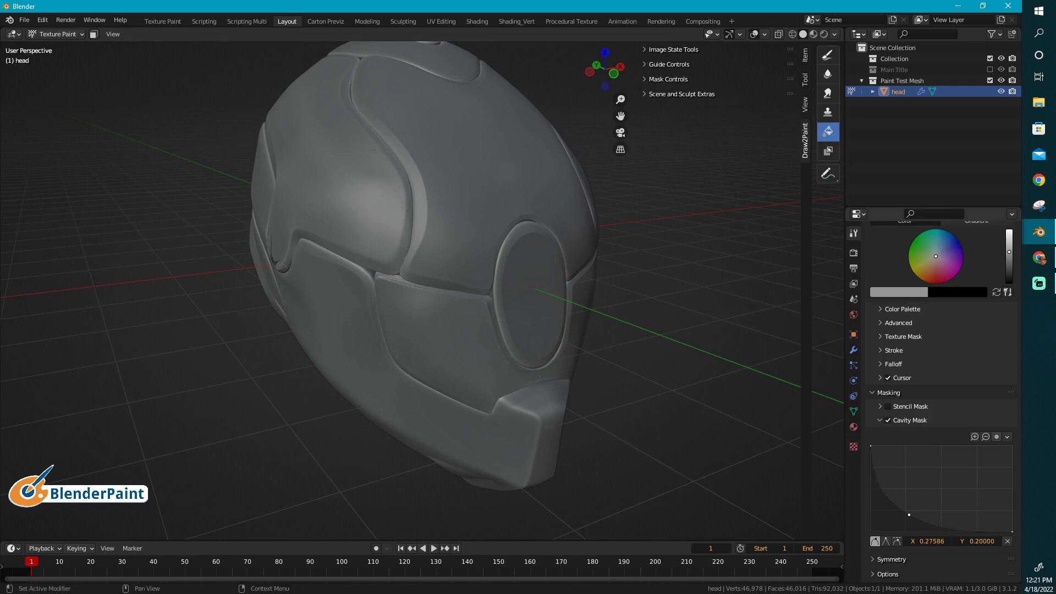
drag(422, 109, 422, 455)
drag(458, 156, 430, 462)
Step: Adjust the brush strength and build up the darkening with repeated Multiply fills over the head
key(shift+f)
click(528, 338)
drag(429, 91, 389, 493)
drag(462, 214, 399, 514)
drag(507, 171, 371, 545)
drag(441, 242, 365, 450)
drag(446, 192, 378, 454)
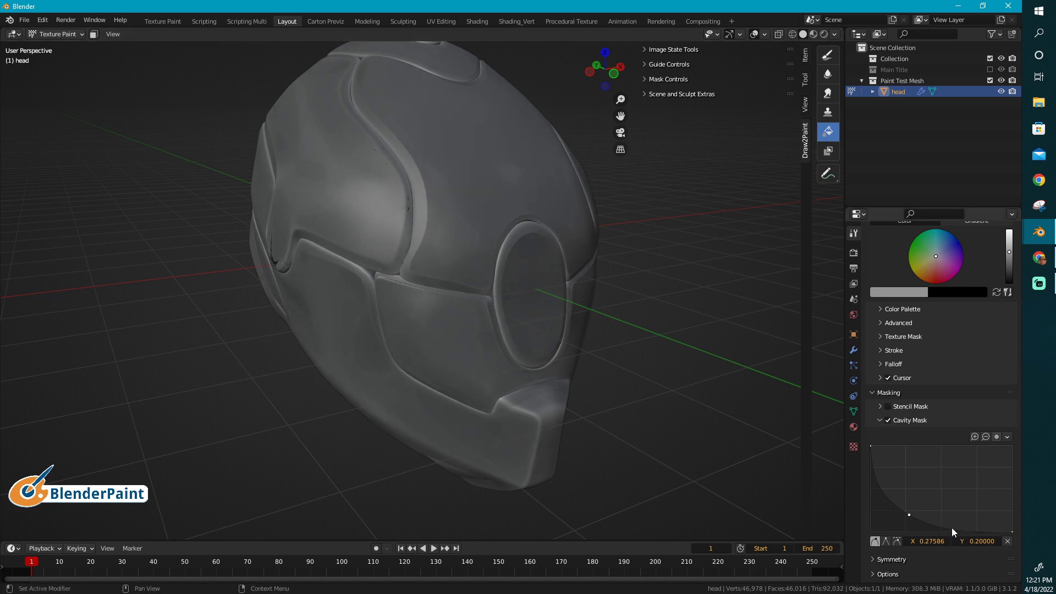
Step: Add a second cavity curve point at X 0.56705, Y 0.32500 and darken the head with more fills
drag(952, 527, 951, 503)
drag(450, 114, 416, 539)
drag(461, 186, 432, 291)
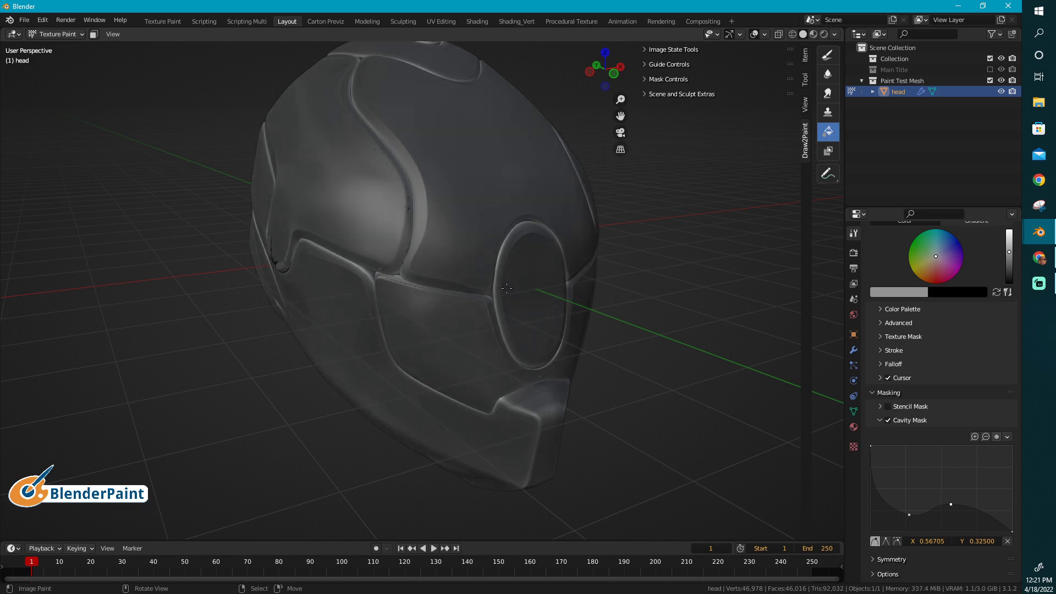
Step: Raise the second curve point into a peak, add a point at X 0.66667, Y 0.19375, and fill the head again
middle_drag(432, 290, 515, 273)
mouse_move(951, 504)
mouse_down()
mouse_move(952, 462)
mouse_move(982, 473)
mouse_move(965, 515)
mouse_up()
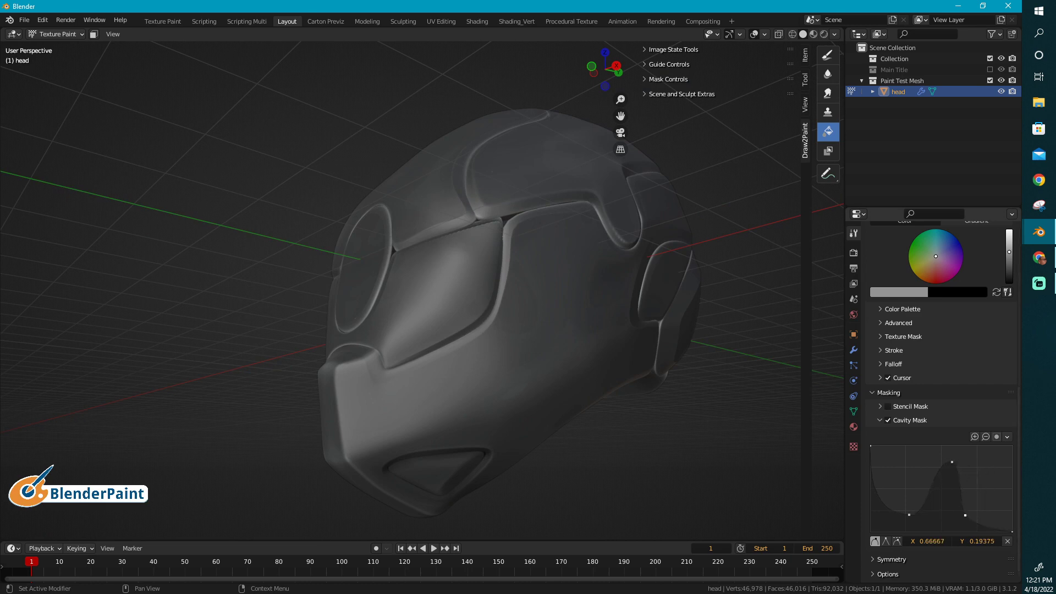
drag(464, 170, 547, 292)
mouse_move(597, 391)
middle_down()
mouse_move(583, 385)
mouse_move(613, 378)
middle_up()
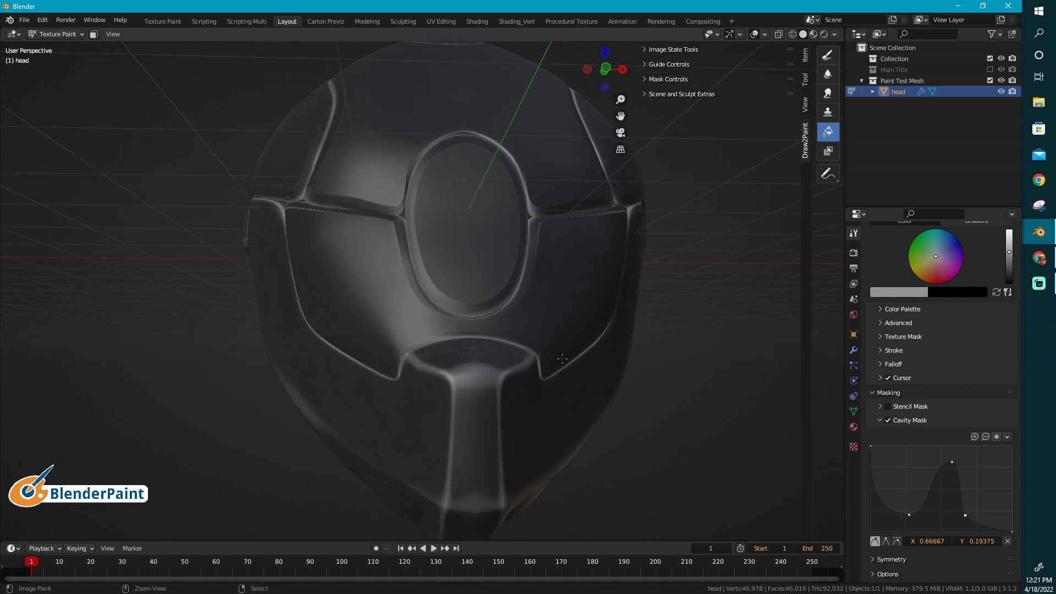
Step: Apply a fill to the front of the head and set the brush strength to 0.230
click(584, 355)
key(shift+f)
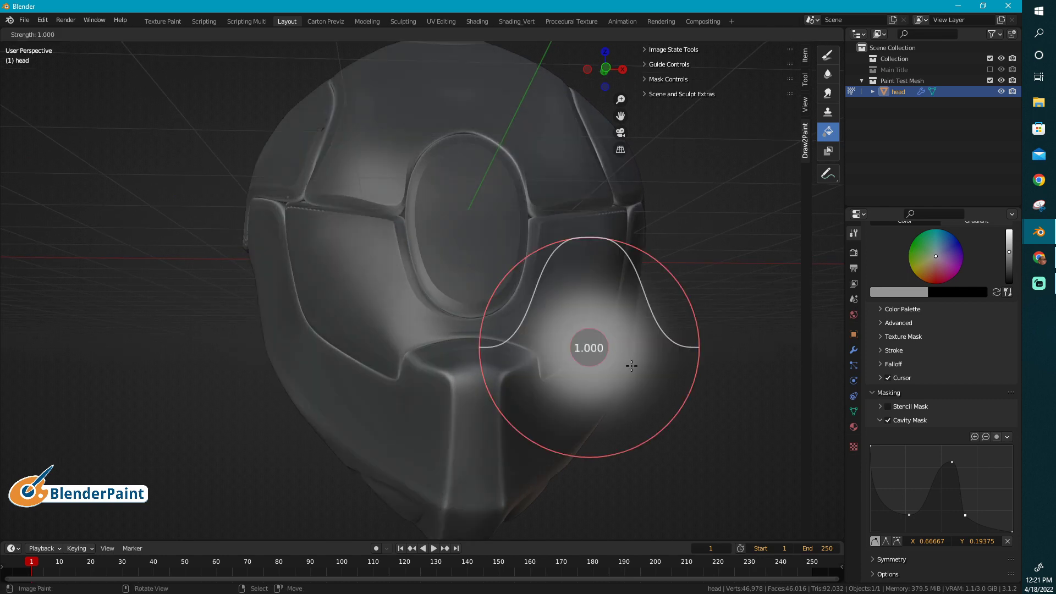
click(519, 371)
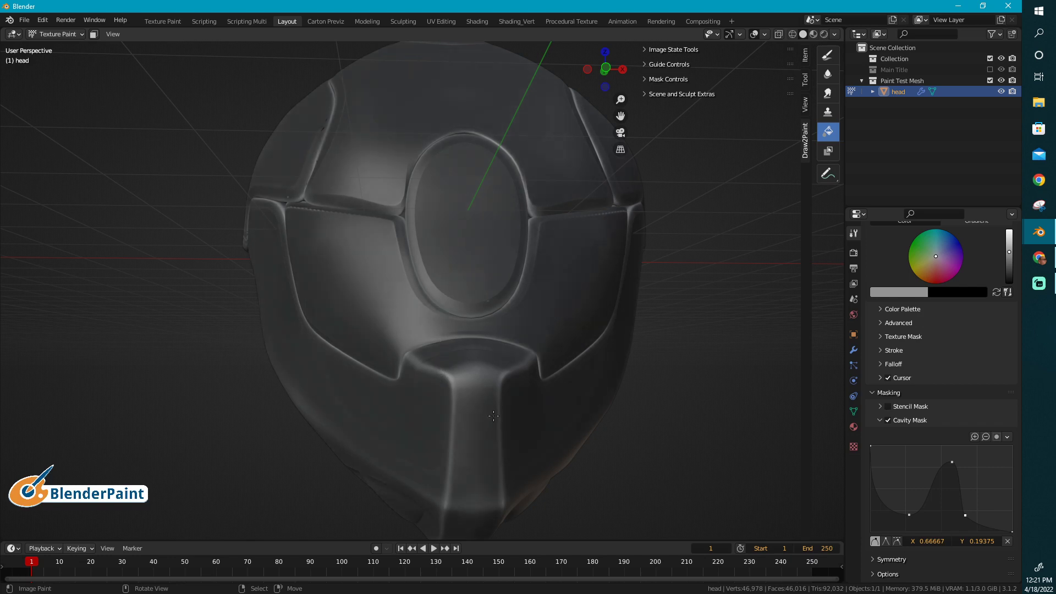
Step: Move the cavity curve's peak to X 0.50575, Y 0.56250 and its lower-left point to X 0.21073, Y 0.30000
middle_drag(448, 194, 497, 335)
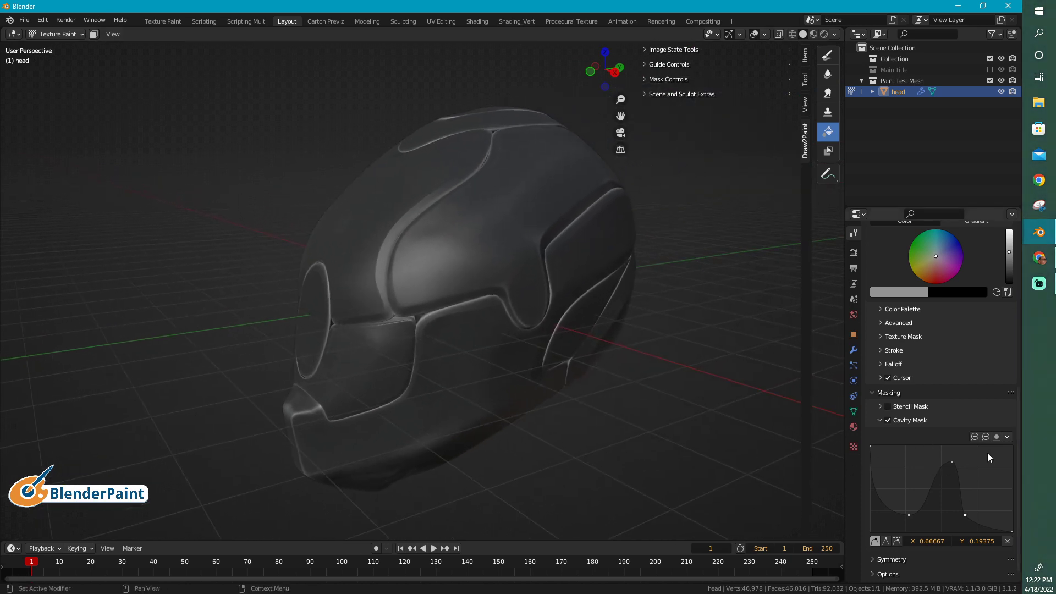
click(952, 462)
drag(952, 462, 942, 484)
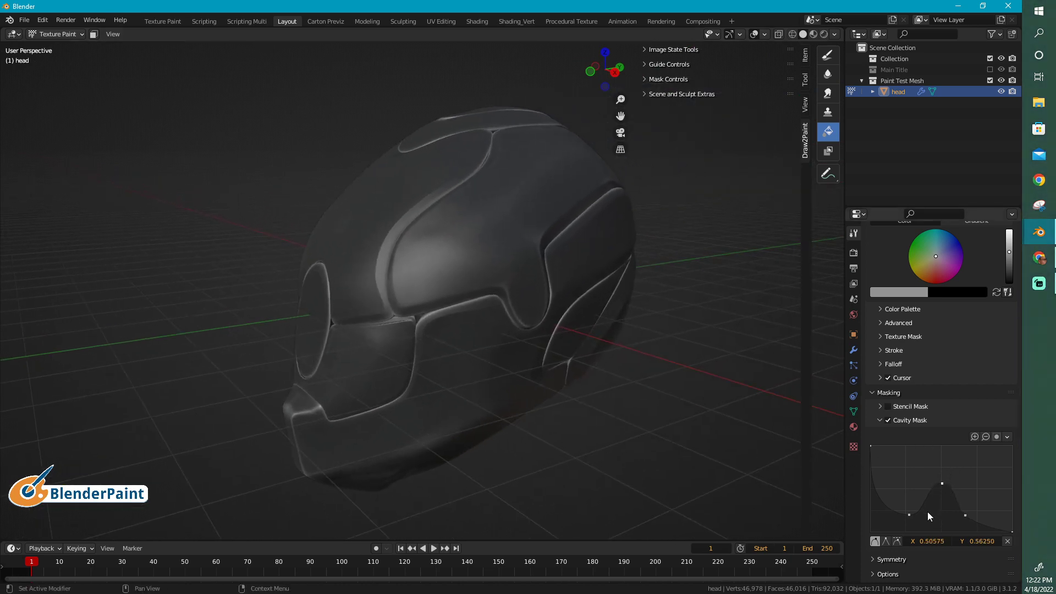
drag(908, 516, 902, 511)
Step: Set the brush color to green and its blend mode to Overlay, and tint the head with repeated fills
drag(924, 252, 928, 251)
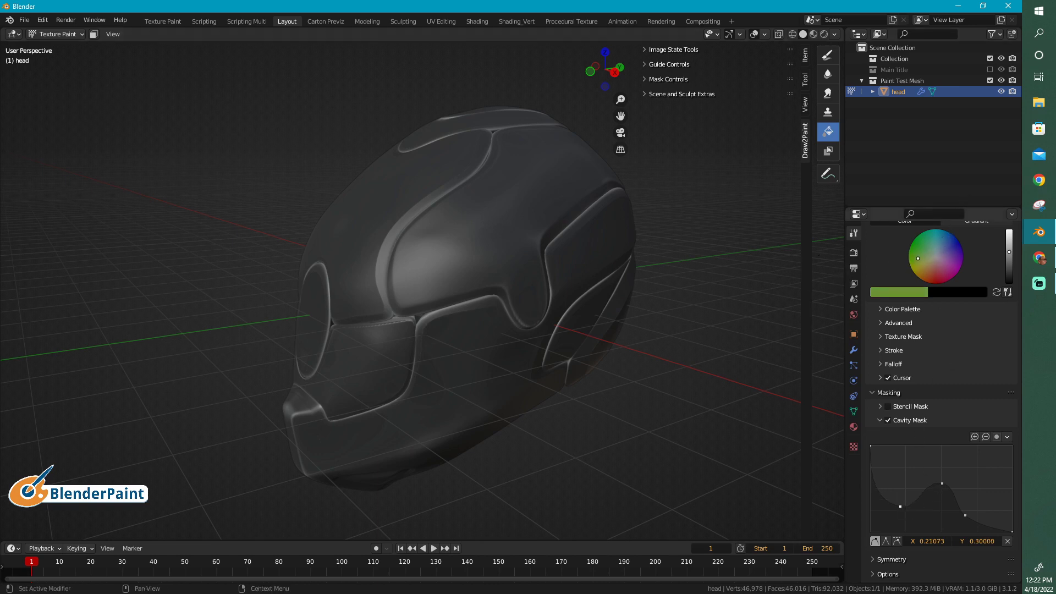
scroll(921, 342, up, 5)
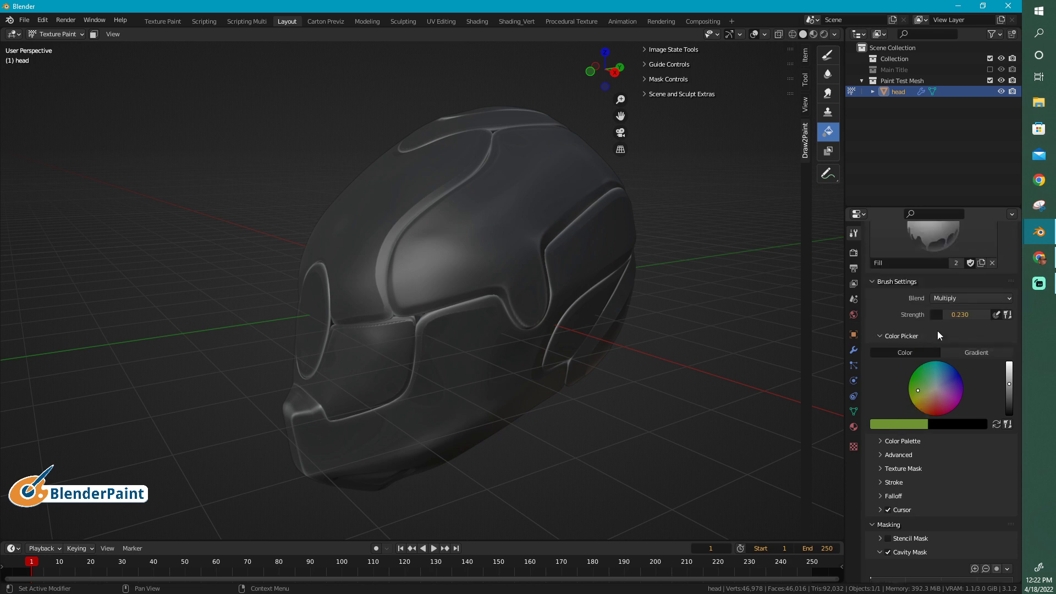
click(957, 300)
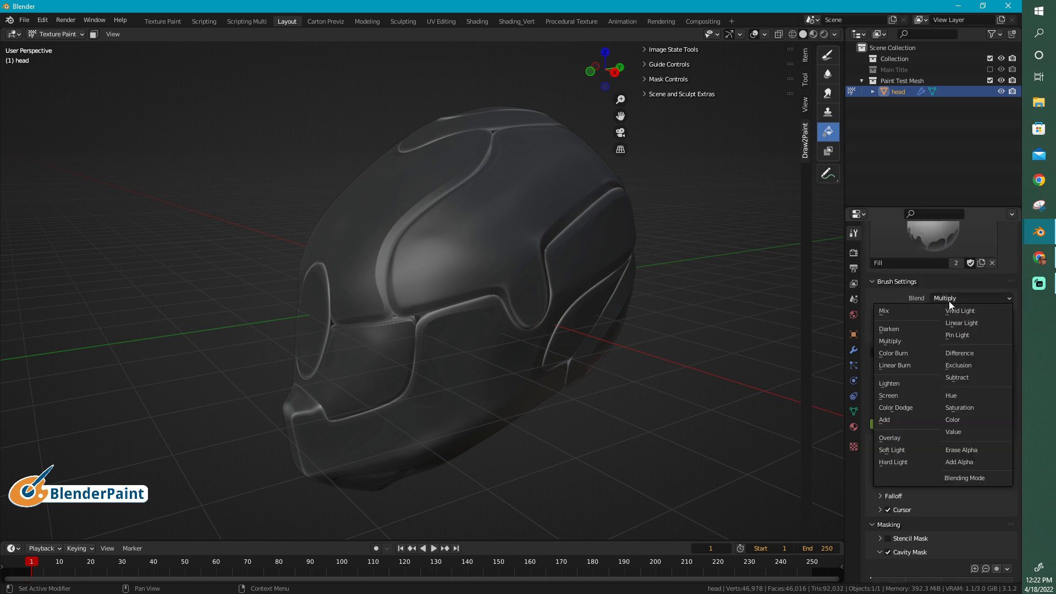
click(886, 437)
drag(505, 196, 469, 399)
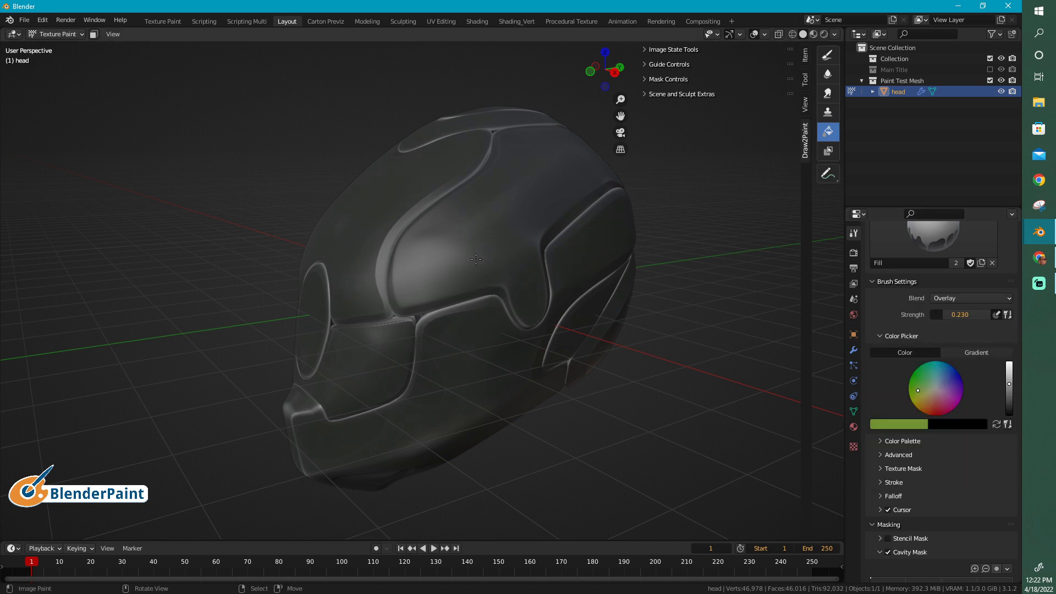
drag(476, 258, 495, 448)
Step: Change the brush color to a dark yellow and the blend mode to Color Burn
middle_drag(495, 448, 640, 385)
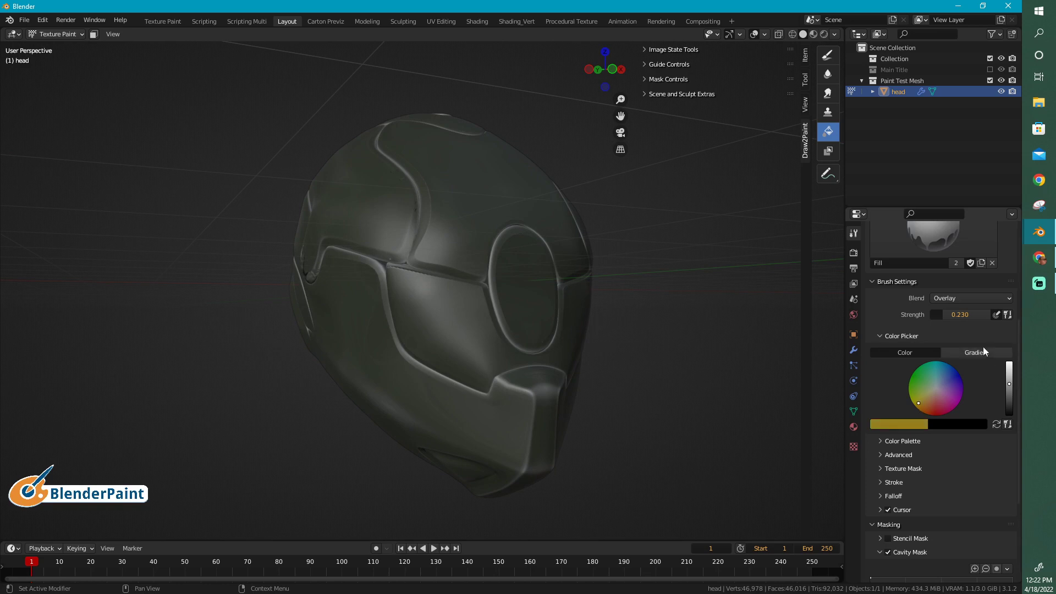
click(963, 299)
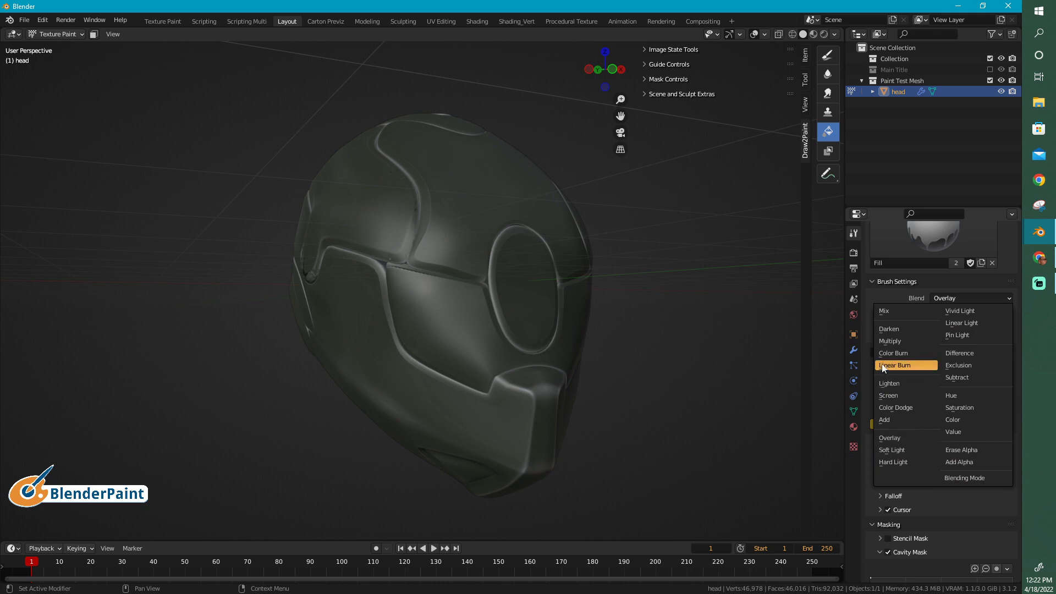
click(891, 353)
Step: Shift the cavity curve's peak to X 0.68199, Y 0.51250, add a low point before it, and fill the head
scroll(927, 503, down, 3)
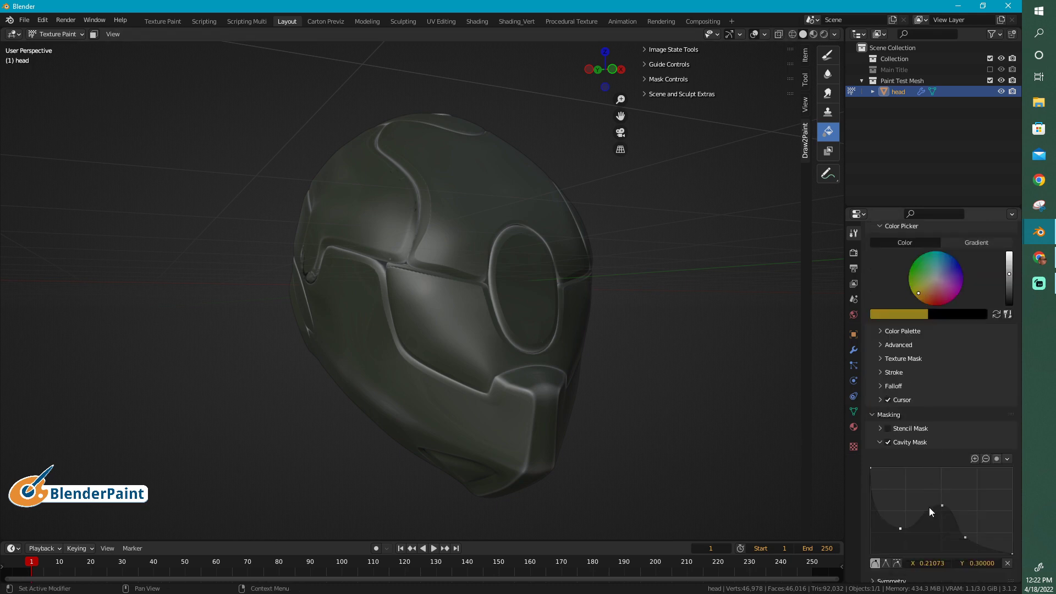
mouse_move(942, 506)
mouse_down()
mouse_move(934, 544)
mouse_move(966, 525)
mouse_move(967, 509)
mouse_up()
drag(493, 171, 456, 411)
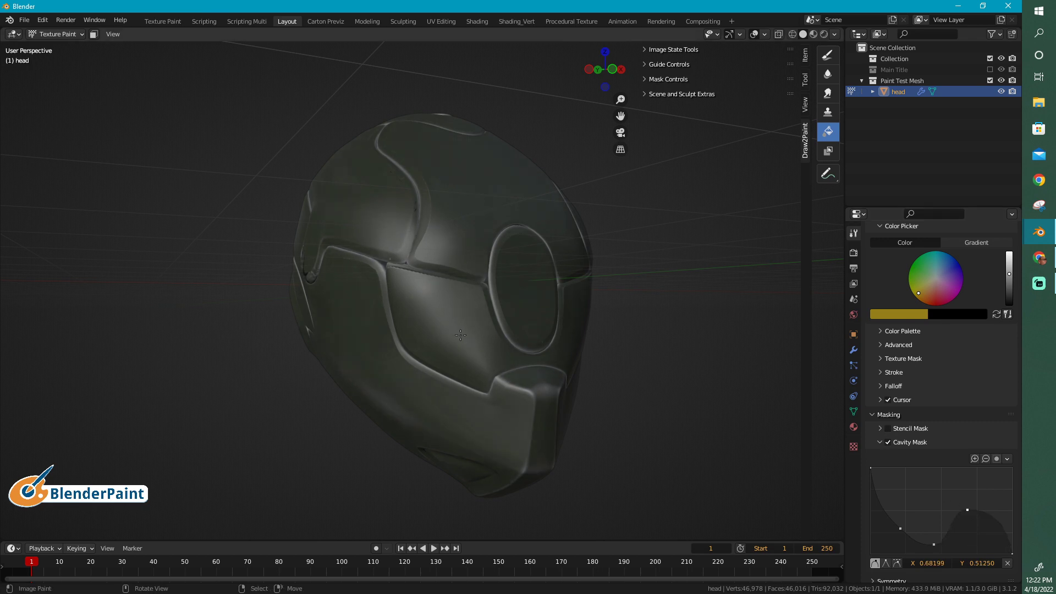
drag(473, 227, 458, 450)
Step: Switch the blend mode to Mix and fill the head with the dark yellow color
middle_drag(468, 384, 578, 383)
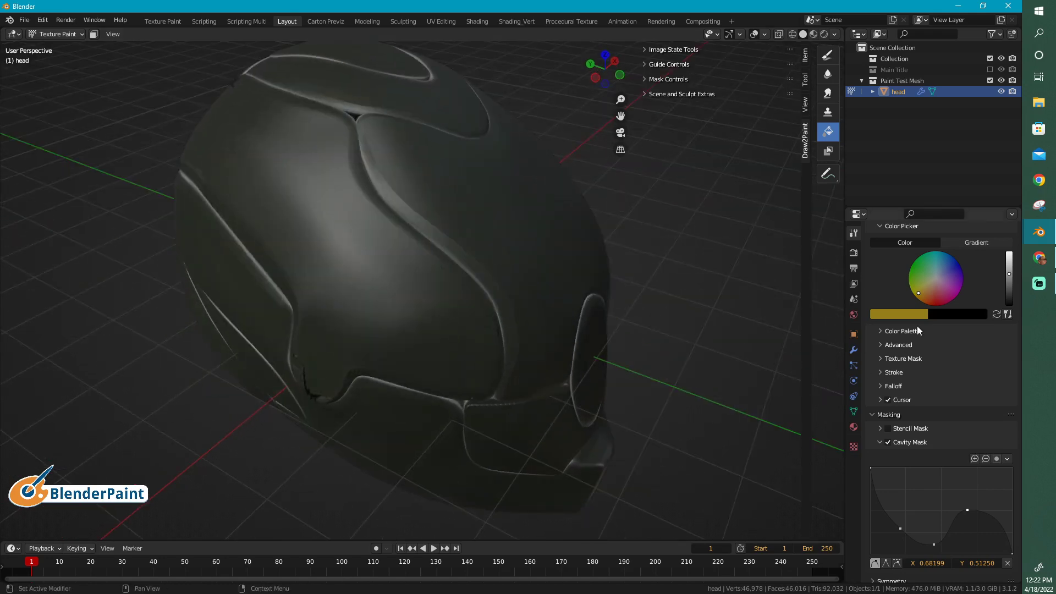
scroll(952, 278, up, 4)
click(948, 273)
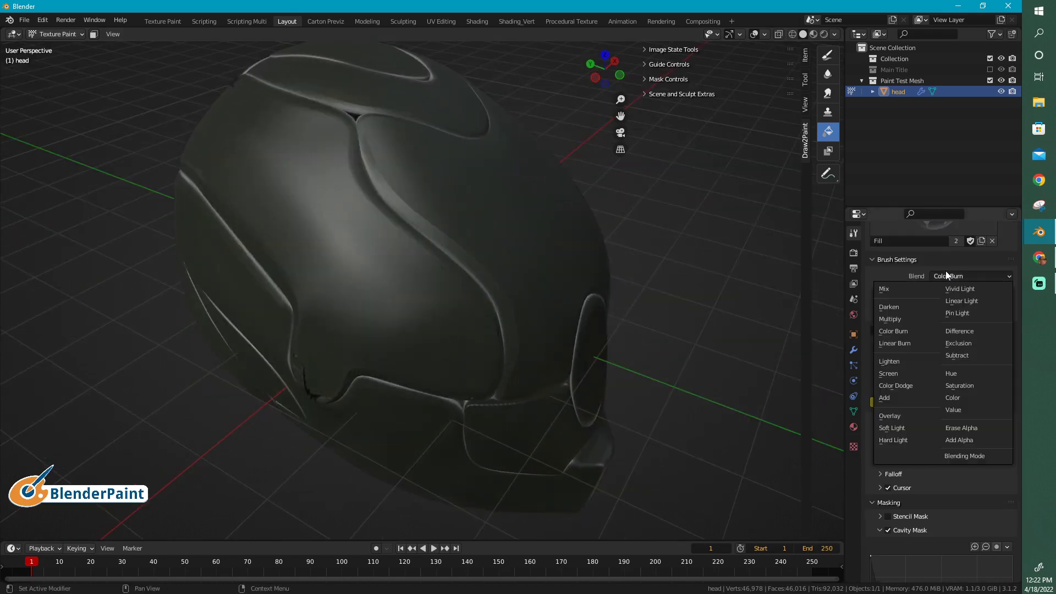
click(894, 290)
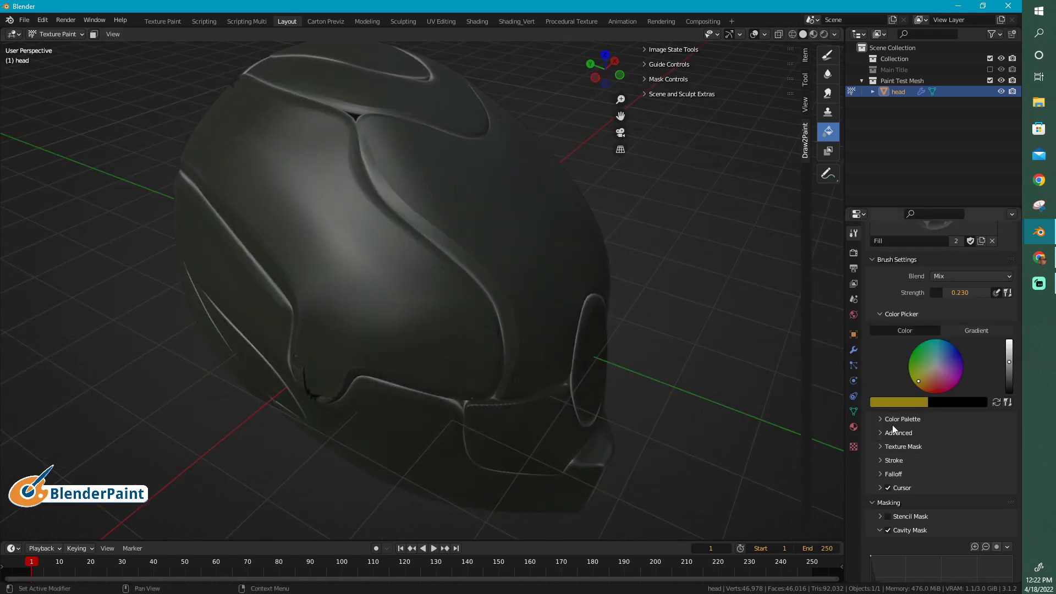
scroll(891, 432, down, 2)
drag(422, 218, 375, 345)
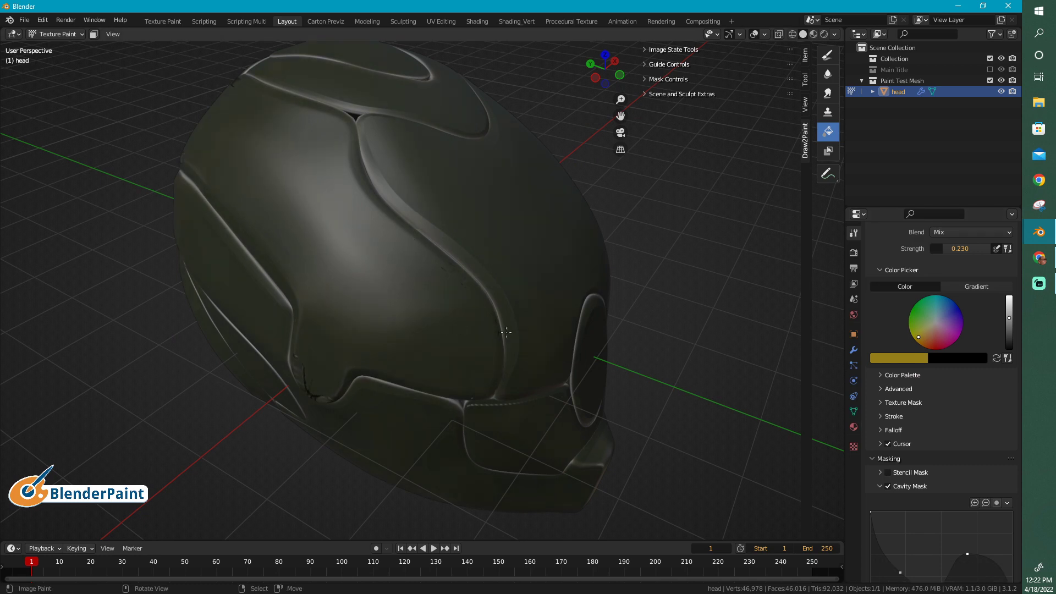
Step: Lower the start of the cavity curve and move its neighboring point to X 0.15326, Y 0.04375
middle_drag(506, 332, 333, 275)
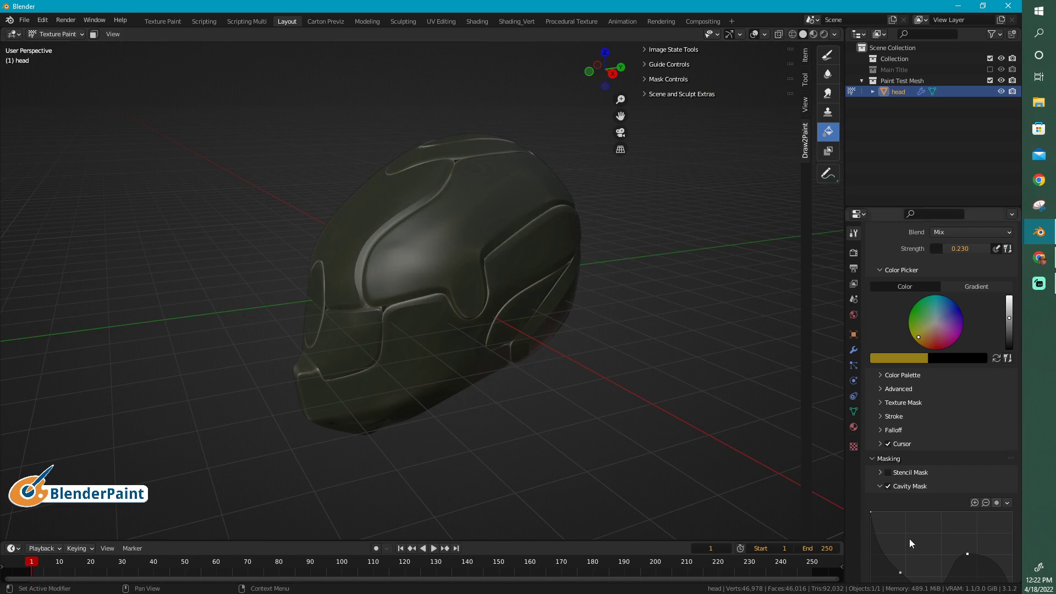
scroll(910, 543, down, 4)
drag(870, 433, 892, 513)
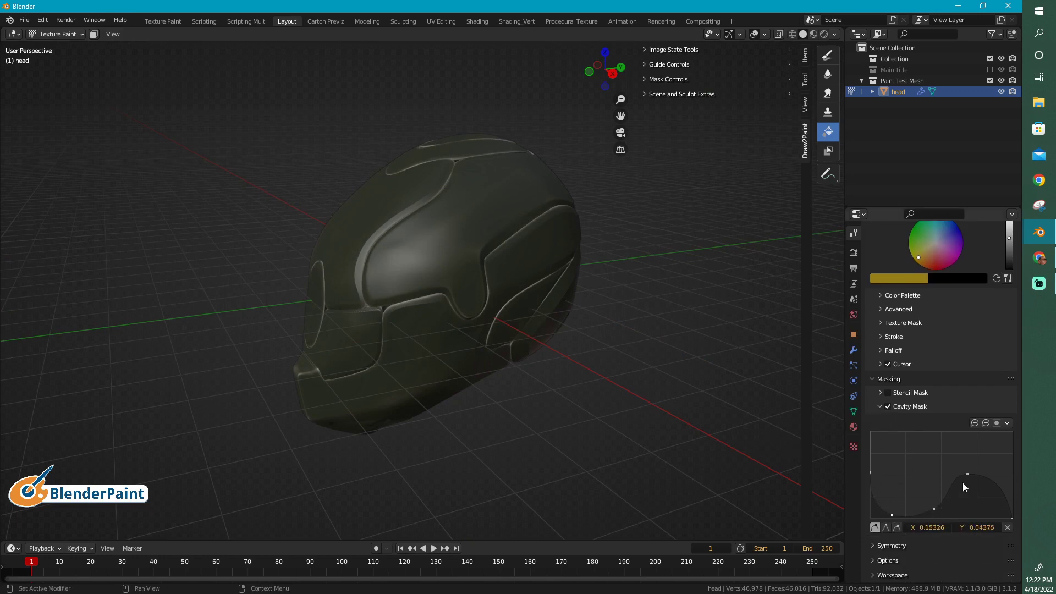
Step: Narrow the cavity curve's tall peak with a low point at X 0.59387, Y 0.13125, and fill the head with dark yellow
drag(967, 474, 951, 505)
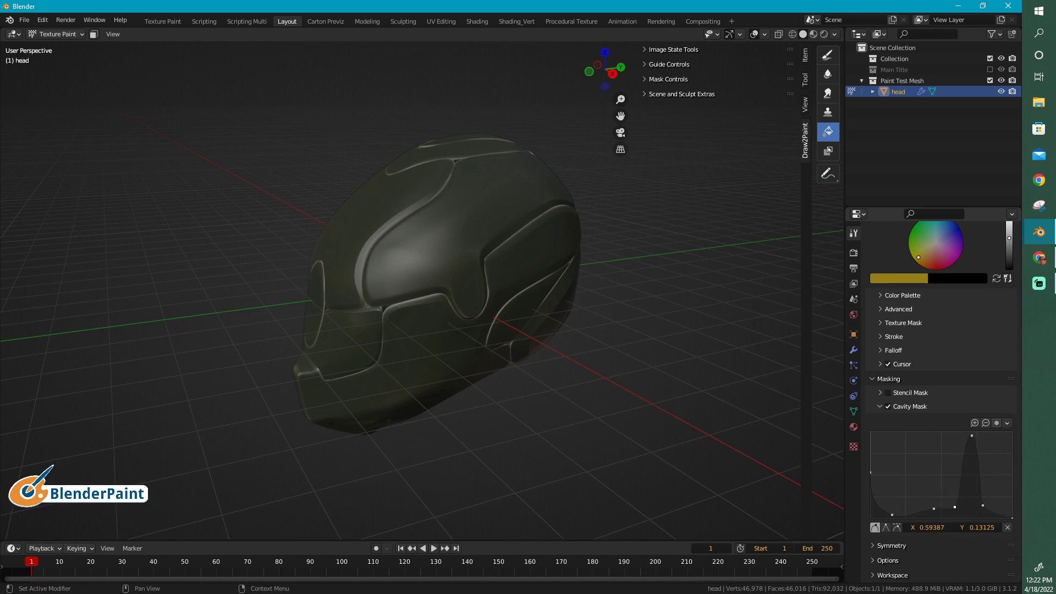
drag(465, 179, 465, 374)
drag(474, 224, 471, 391)
Step: Examine the yellow tint along the helmet's panel edges, chin and side from several angles
middle_drag(455, 406, 573, 342)
scroll(573, 342, up, 5)
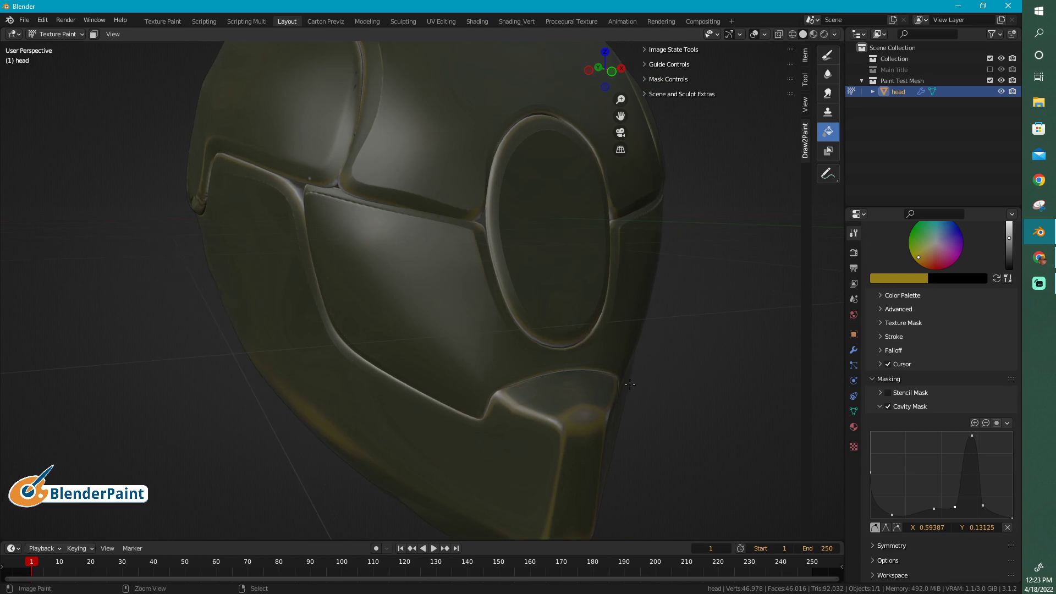
ctrl+middle_drag(583, 333, 584, 291)
mouse_move(699, 500)
shift+middle_down()
mouse_move(567, 333)
mouse_move(504, 352)
shift+middle_up()
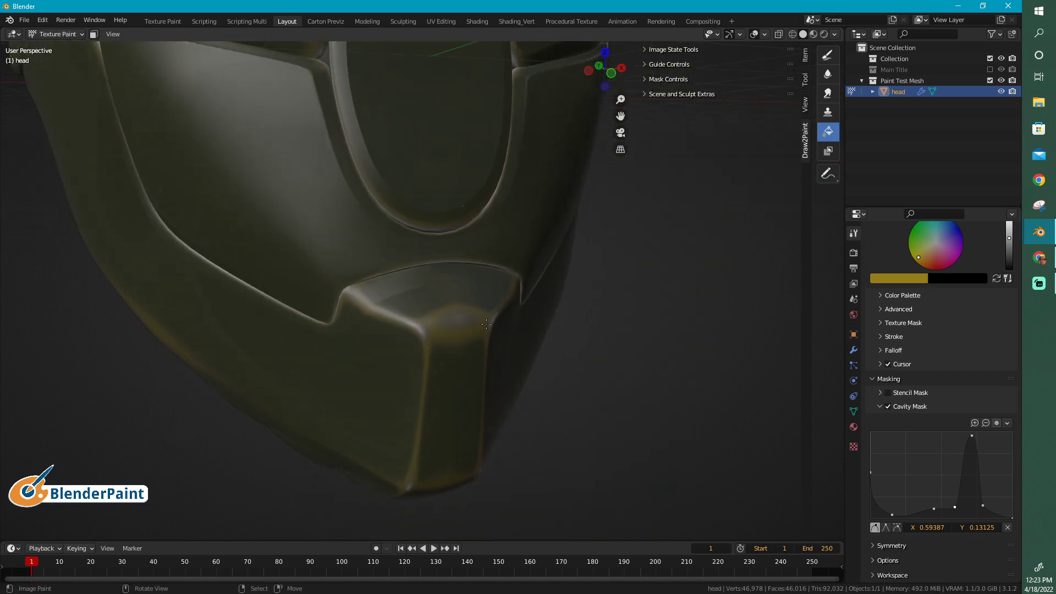
middle_drag(483, 389, 456, 369)
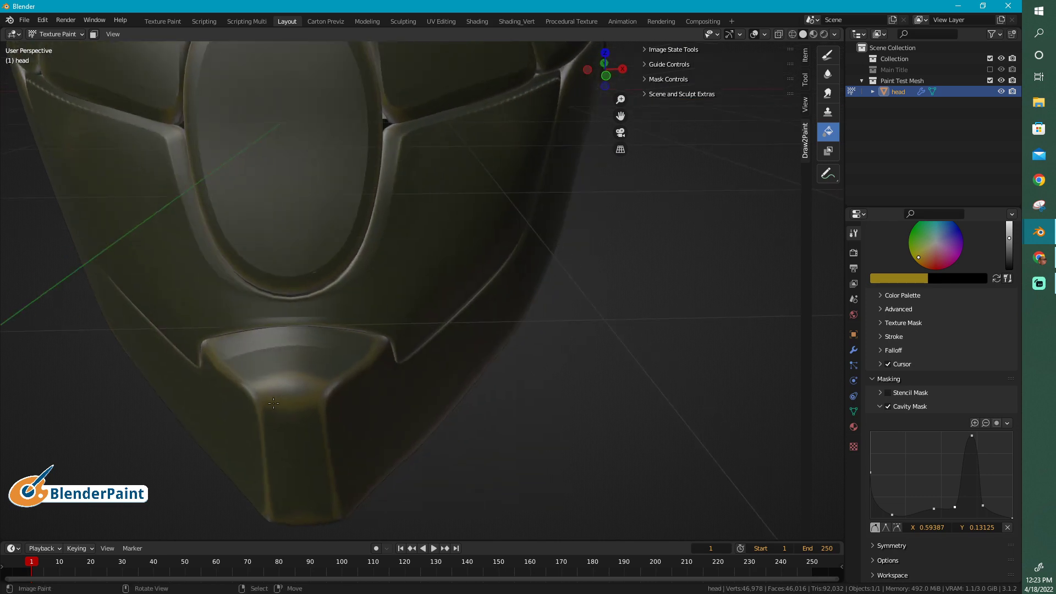
mouse_move(285, 404)
middle_down()
mouse_move(544, 347)
mouse_move(412, 325)
mouse_move(444, 348)
mouse_move(557, 341)
mouse_move(199, 363)
mouse_move(506, 305)
mouse_move(549, 327)
middle_up()
scroll(545, 347, down, 5)
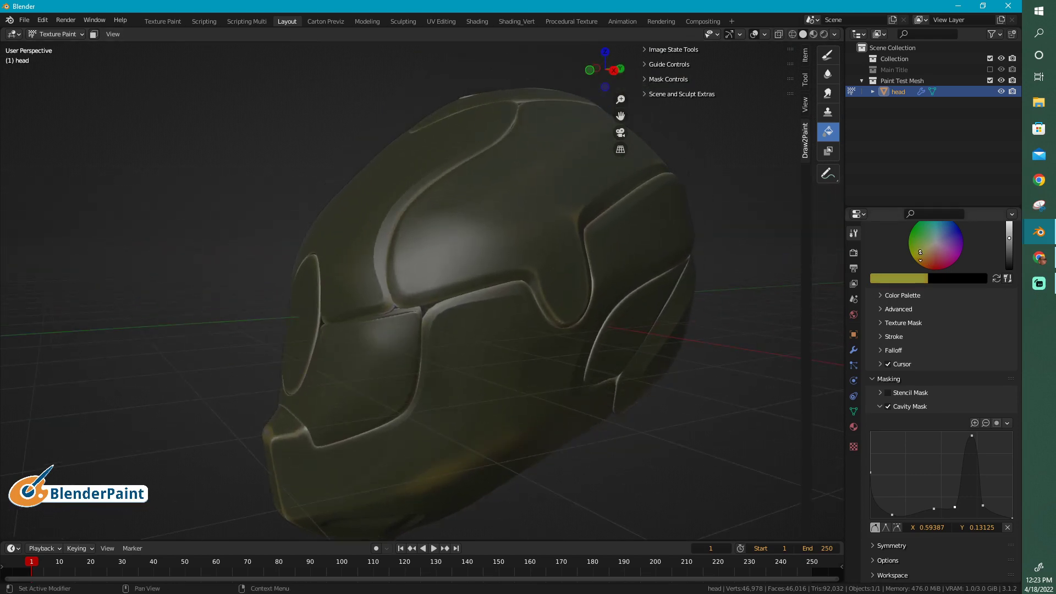
Step: Change the brush color to a bright light green and move the cavity curve's peak to X 0.42912, Y 0.95000
scroll(919, 253, up, 2)
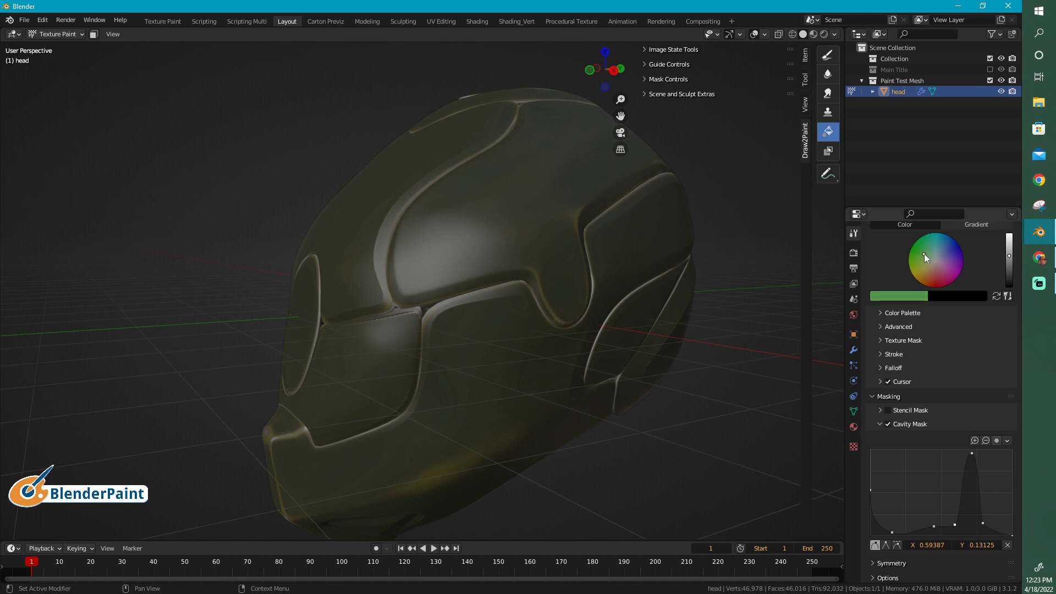
drag(1008, 257, 1010, 242)
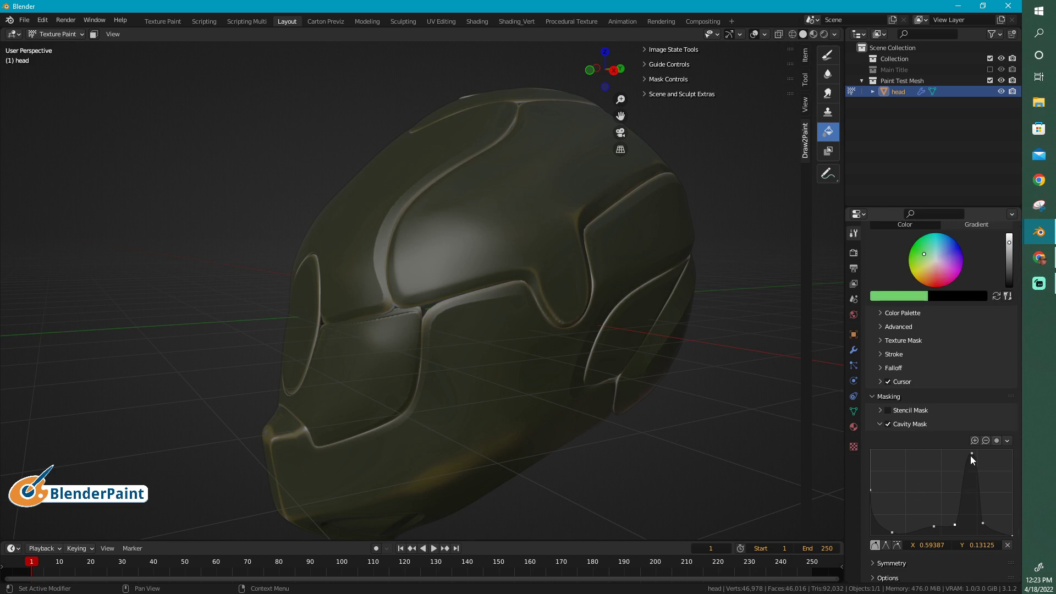
drag(970, 455, 931, 454)
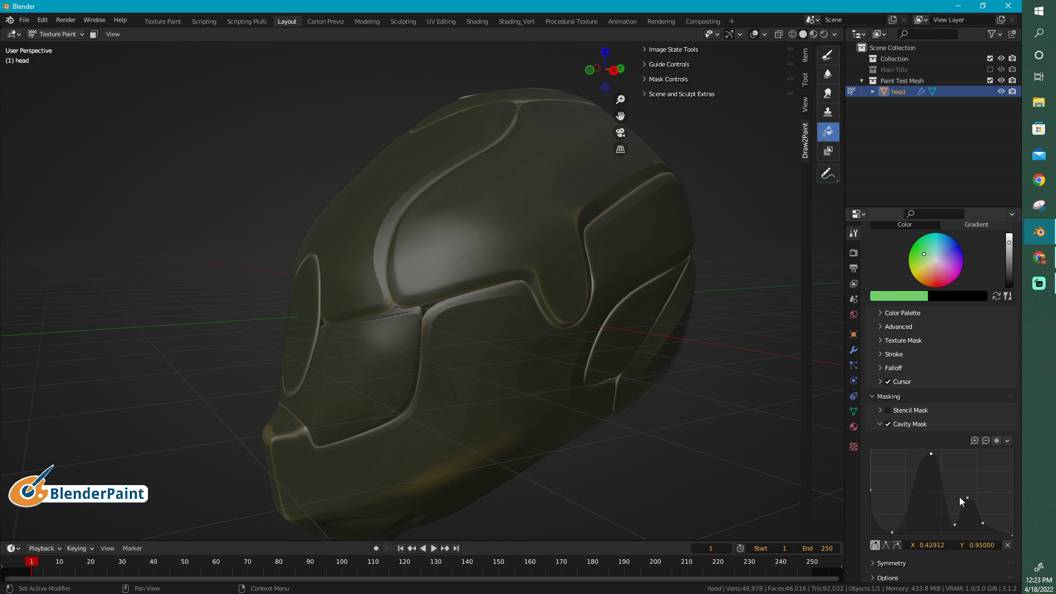
Step: Lower the cavity curve's smaller peak, move the low point before the main peak to X 0.27586, Y 0.06875, and fill the head
drag(960, 498, 961, 516)
drag(896, 531, 909, 530)
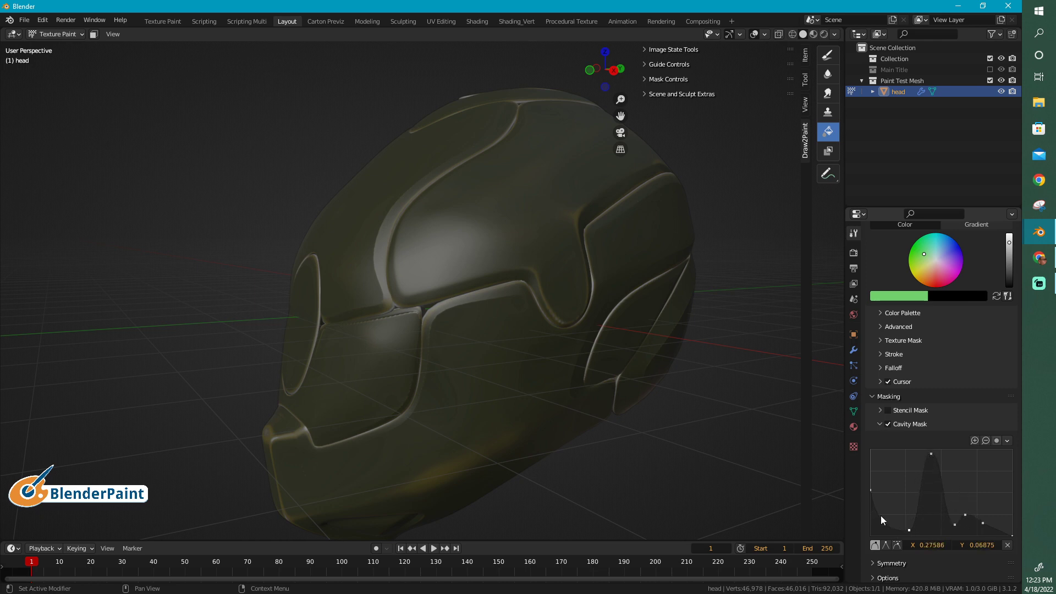
drag(537, 240, 508, 410)
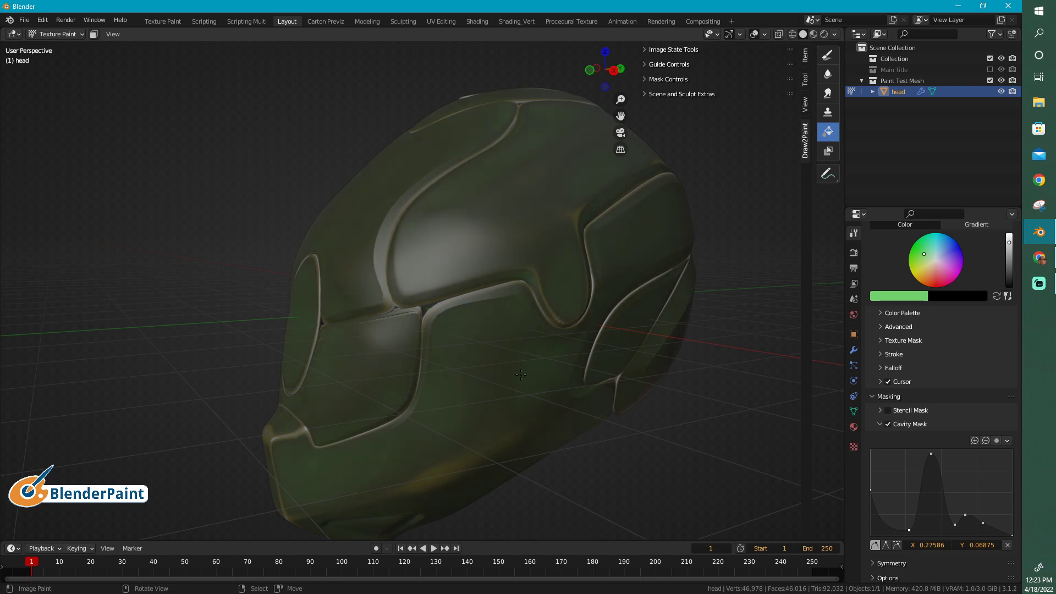
Step: Lower the cavity curve's main peak to X 0.40996, Y 0.65000 and change the brush color to yellow-green
middle_drag(521, 374, 594, 377)
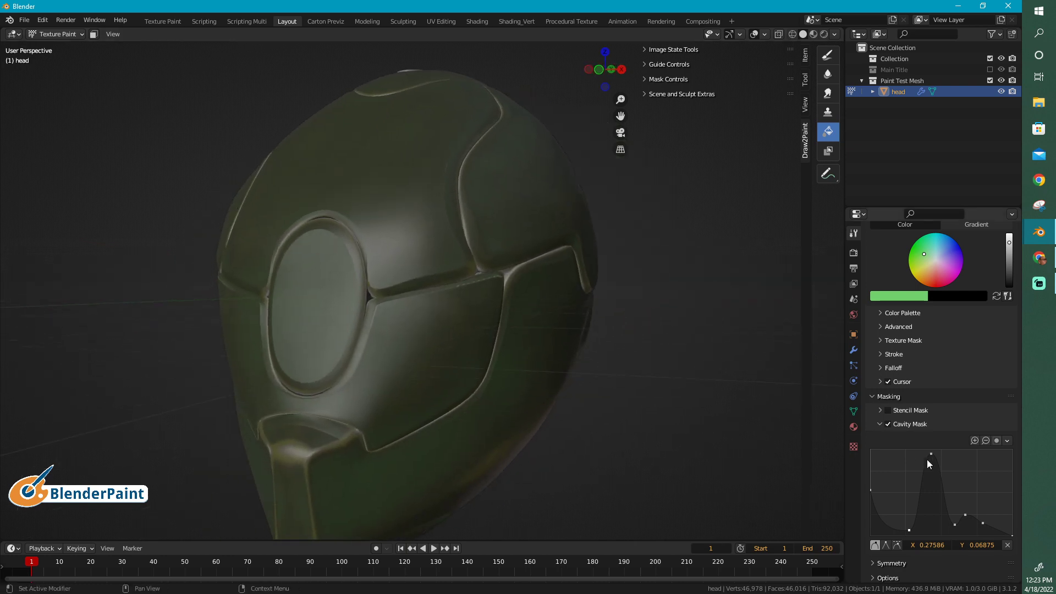
middle_drag(473, 365, 516, 366)
middle_drag(495, 459, 611, 377)
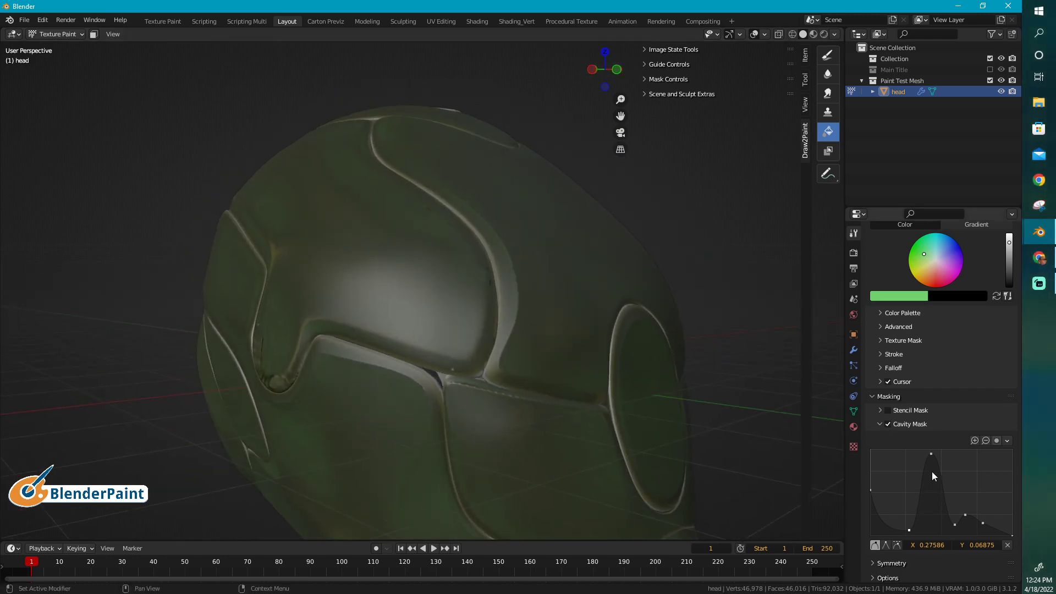
drag(932, 460, 929, 480)
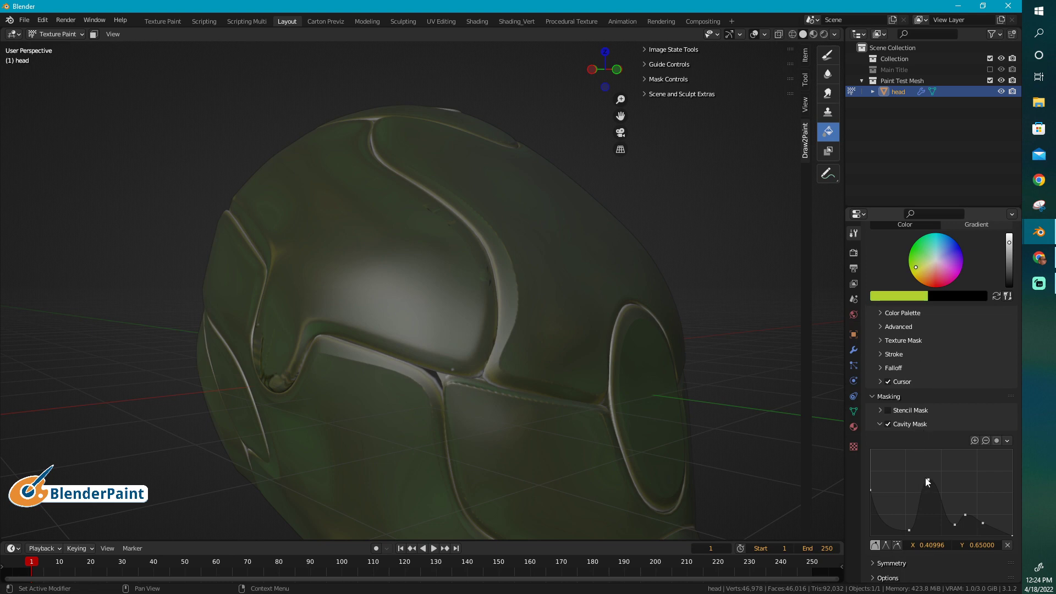
Step: Move the cavity curve's main peak to X 0.27586, Y 0.79375 and fill the head with the yellow-green color
drag(927, 482, 908, 470)
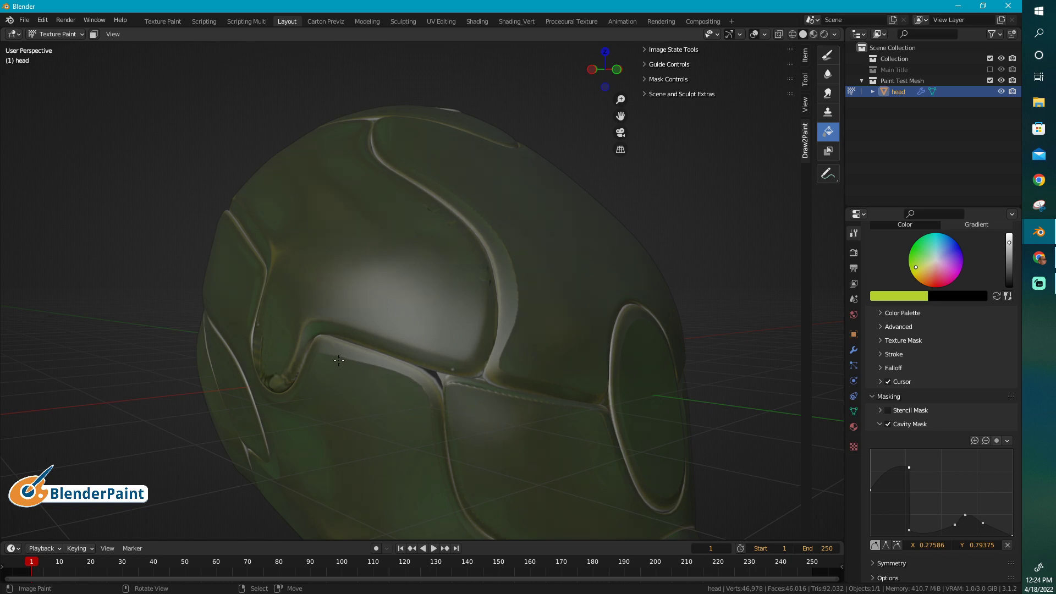
drag(400, 289, 385, 429)
Step: Inspect the layered green and yellow tints over both sides of the helmet
mouse_move(654, 340)
middle_down()
mouse_move(438, 338)
mouse_move(482, 329)
mouse_move(551, 334)
mouse_move(523, 350)
mouse_move(517, 371)
mouse_move(605, 318)
middle_up()
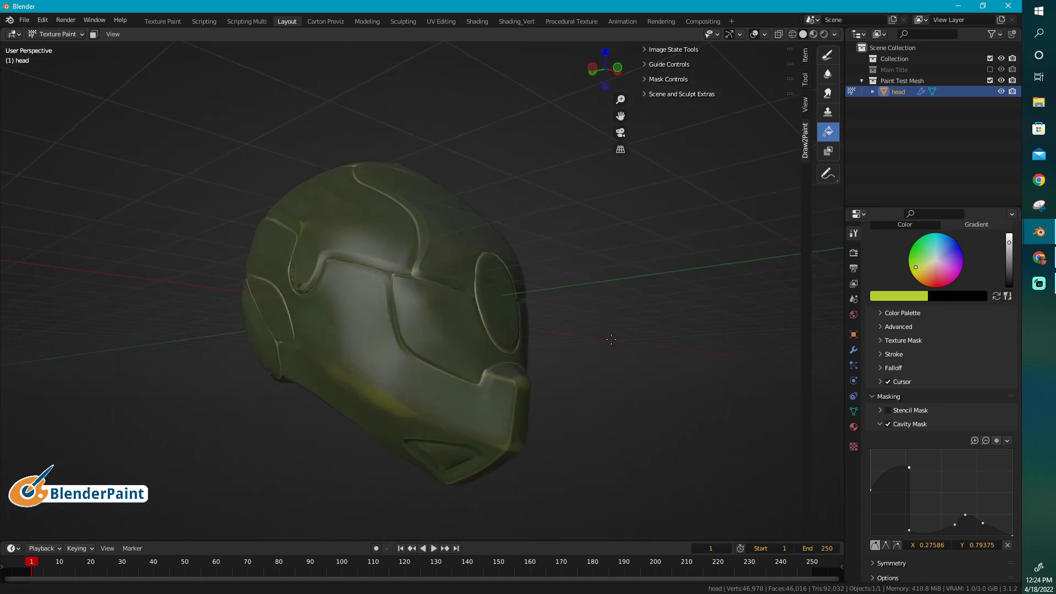
scroll(612, 313, up, 4)
scroll(612, 313, up, 2)
scroll(607, 319, down, 4)
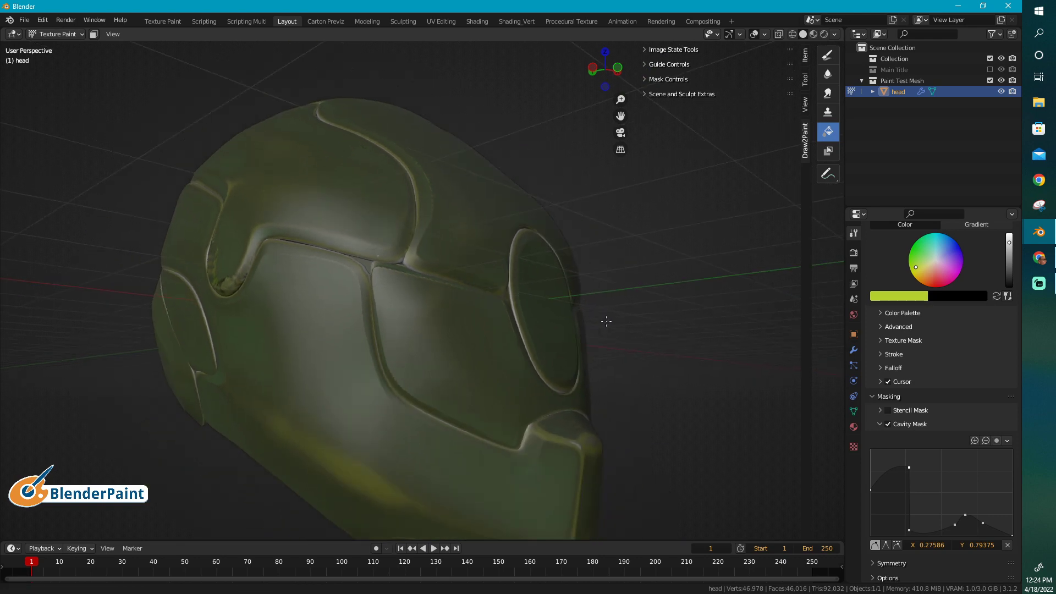
middle_drag(607, 319, 519, 445)
scroll(527, 290, down, 4)
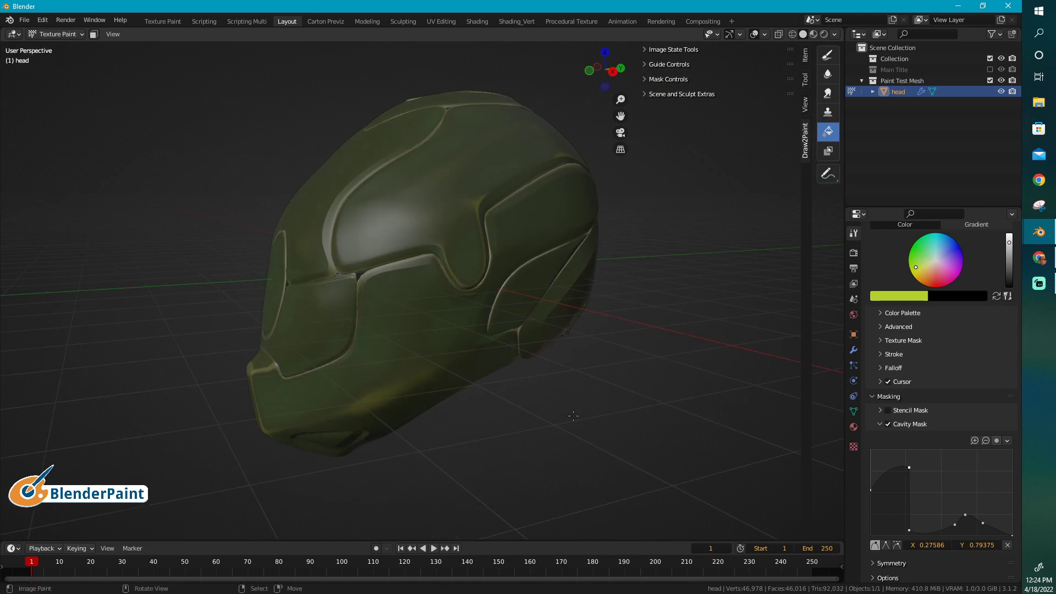